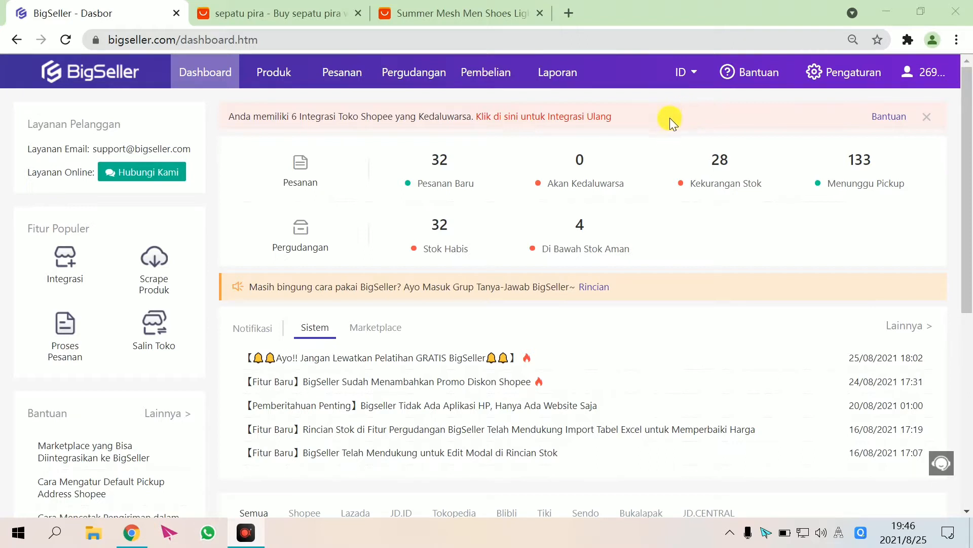
Open the Hasil Scrape page and activate the product URL field under Scrape Produk Tunggal
{"action": "left_click", "coordinate": [670, 119]}
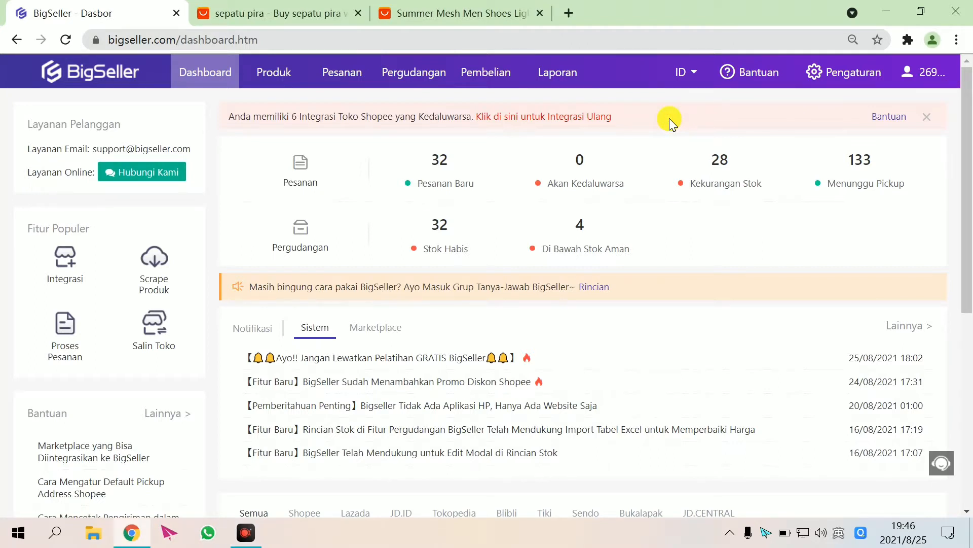
{"action": "left_click", "coordinate": [256, 89]}
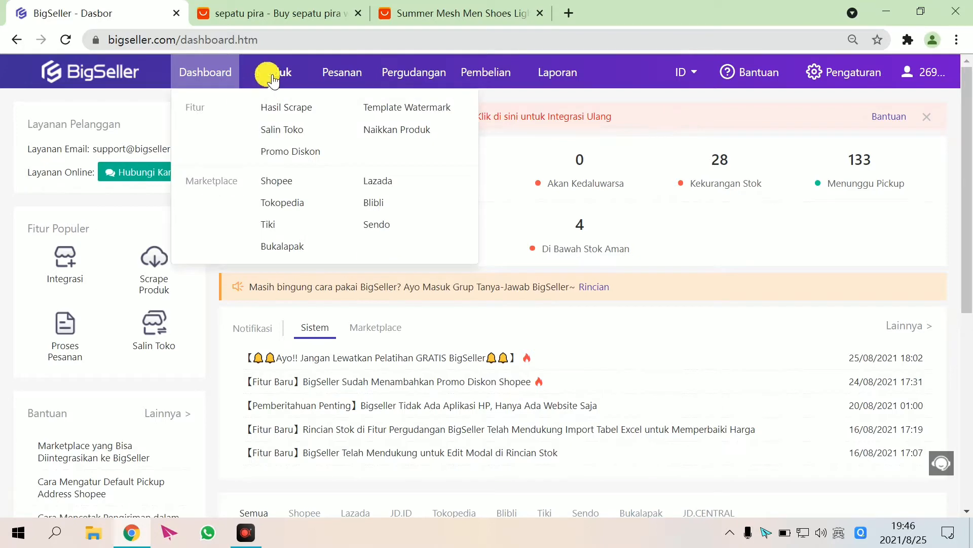
{"action": "left_click", "coordinate": [289, 108]}
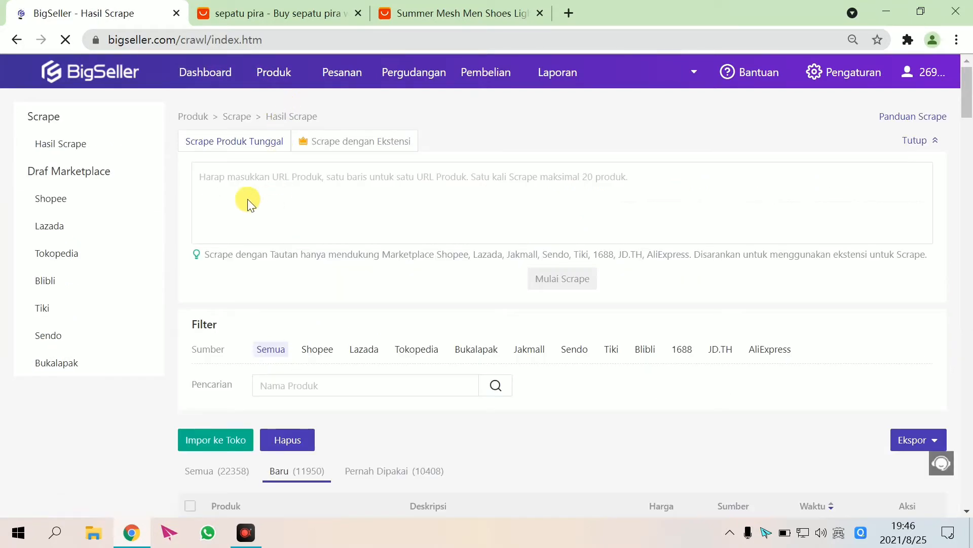
{"action": "left_click", "coordinate": [212, 223]}
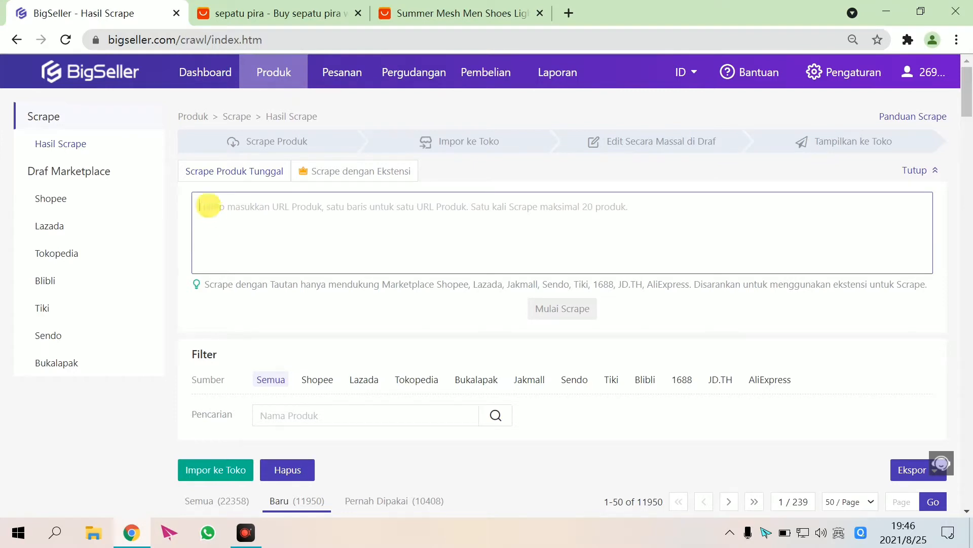
{"action": "left_click", "coordinate": [215, 175]}
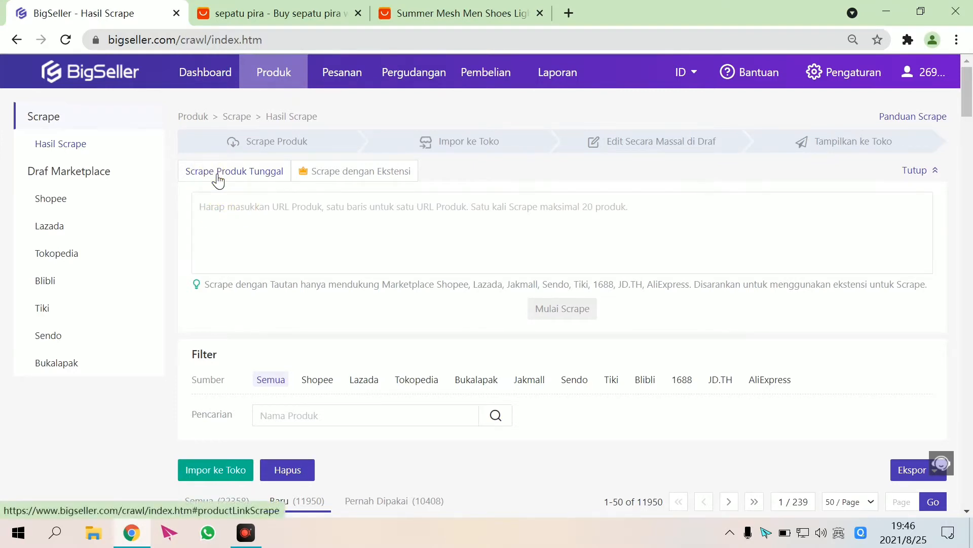
{"action": "left_click", "coordinate": [234, 218]}
{"action": "left_click", "coordinate": [248, 219]}
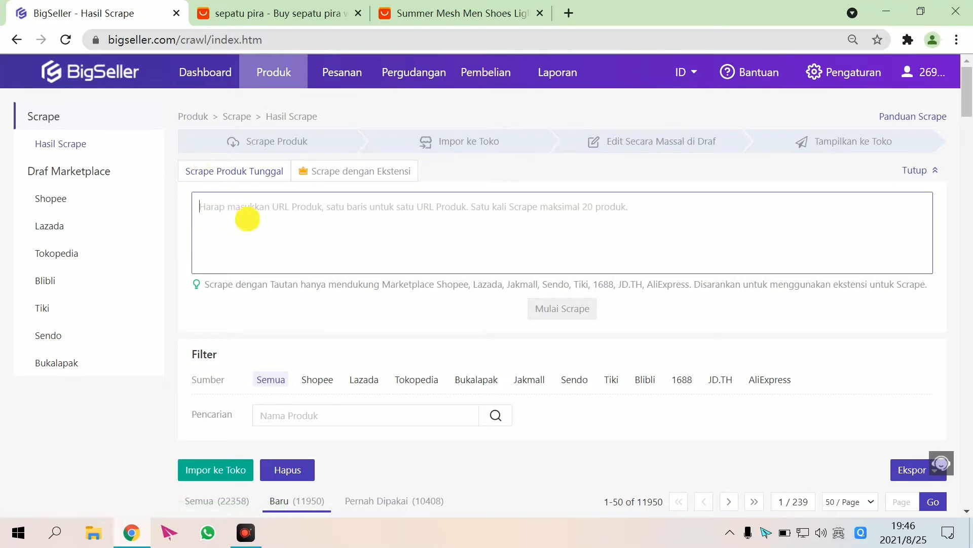
Copy the AliExpress URL of the Summer Mesh Men Shoes product into the single-product scraper, run the scrape and close the result
{"action": "left_click", "coordinate": [431, 15]}
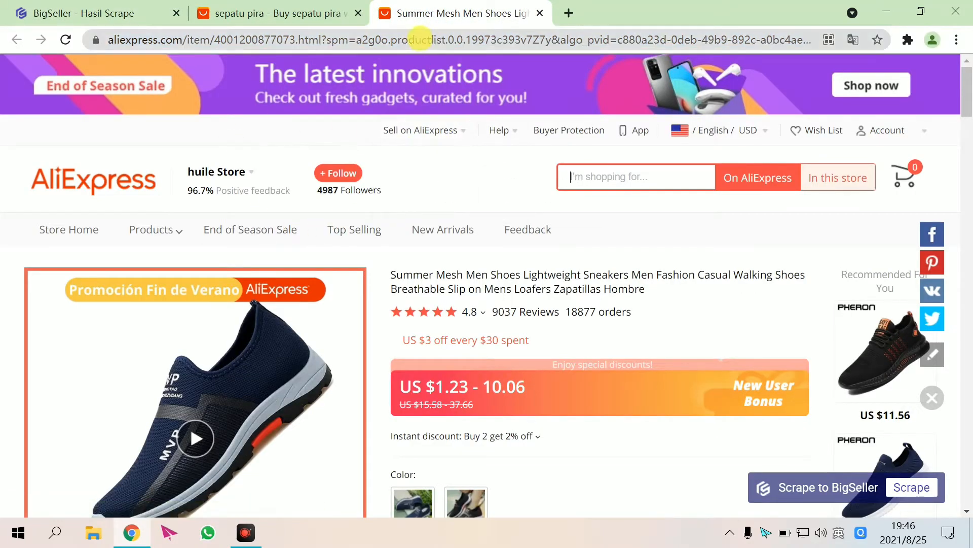
{"action": "left_click", "coordinate": [421, 41]}
{"action": "left_click", "coordinate": [84, 13]}
{"action": "left_click", "coordinate": [296, 223]}
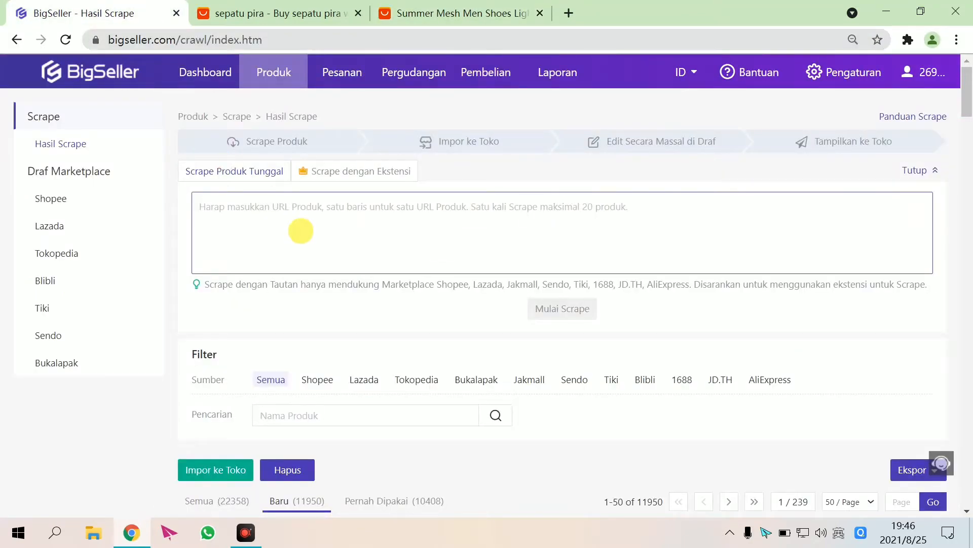
{"action": "key", "text": "ctrl+v"}
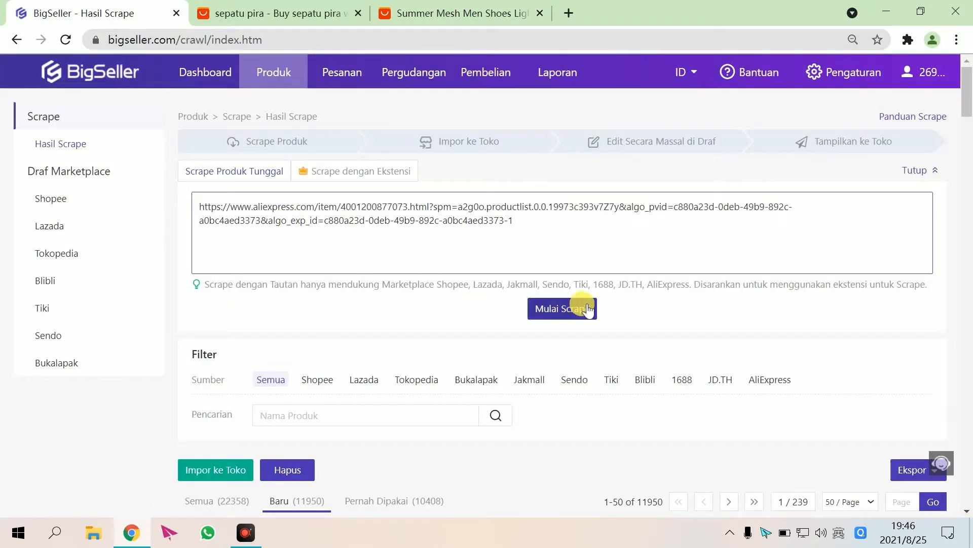
{"action": "left_click", "coordinate": [560, 309]}
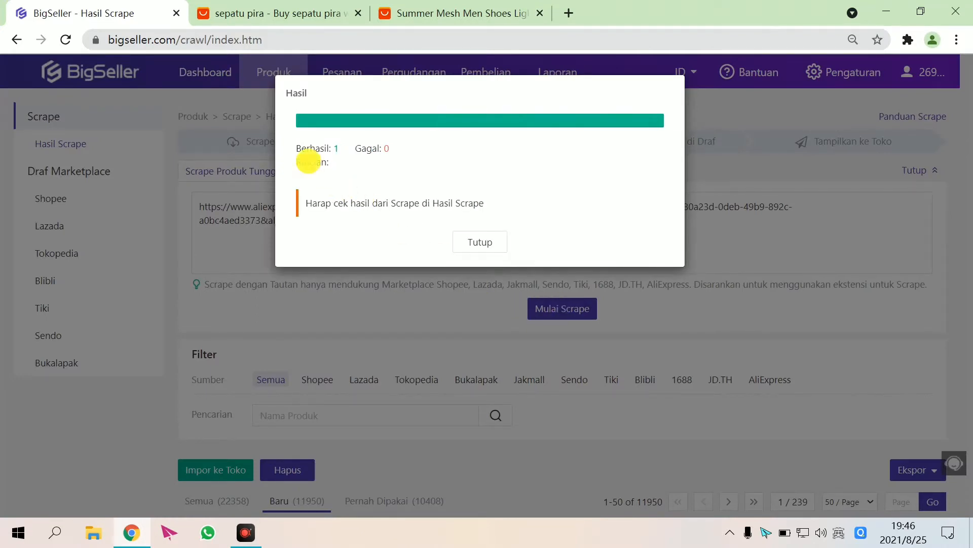
{"action": "left_click", "coordinate": [489, 248]}
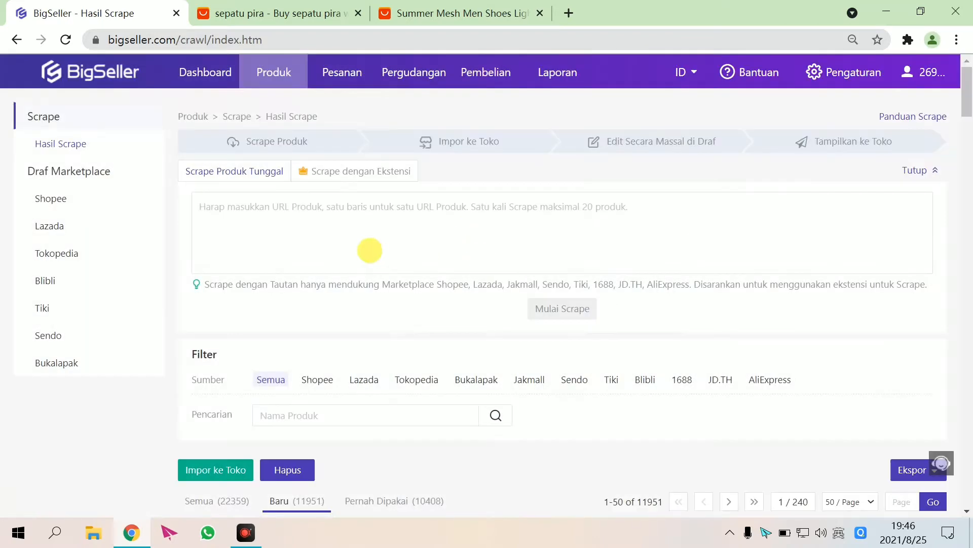
Show the Scrape dengan Ekstensi instructions, then go to the AliExpress "sepatu pira" results and dismiss the scrape notification
{"action": "left_click", "coordinate": [362, 172]}
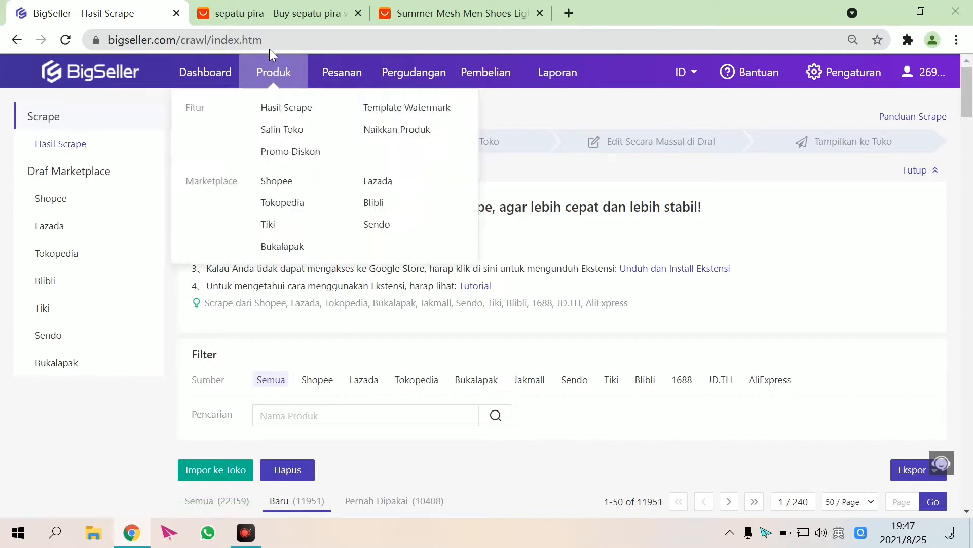
{"action": "left_click", "coordinate": [254, 12]}
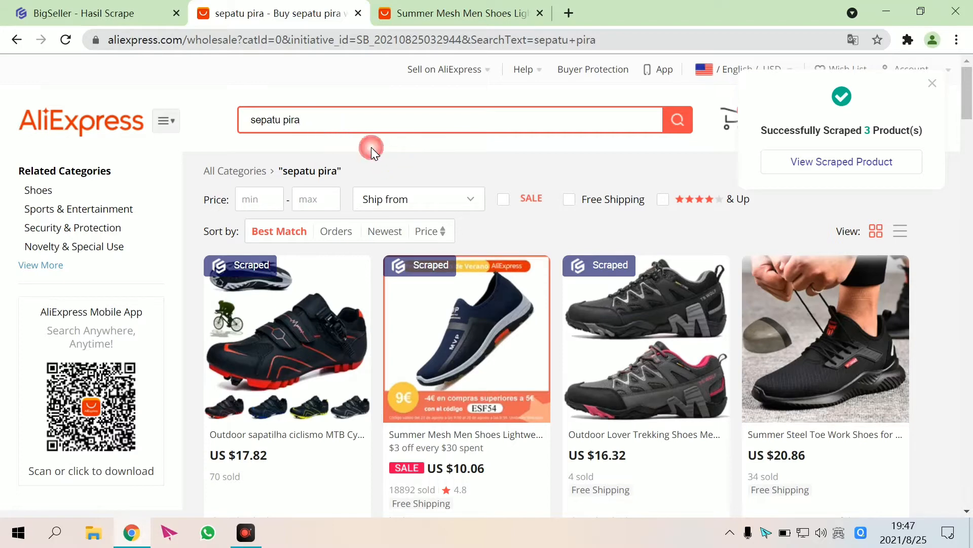
{"action": "scroll", "coordinate": [400, 169], "scroll_direction": "down", "scroll_amount": 1}
{"action": "scroll", "coordinate": [386, 165], "scroll_direction": "up", "scroll_amount": 1}
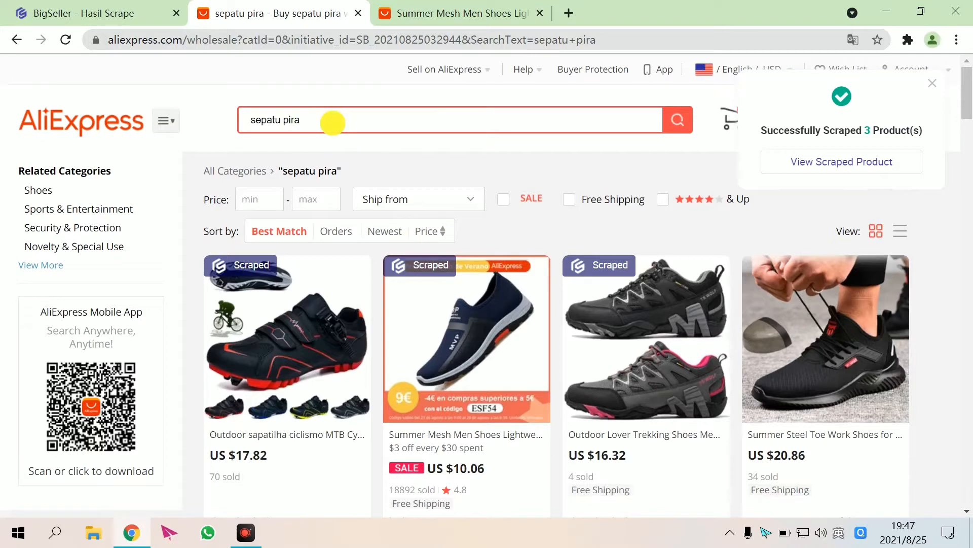
{"action": "left_click", "coordinate": [333, 122]}
{"action": "scroll", "coordinate": [469, 292], "scroll_direction": "down", "scroll_amount": 4}
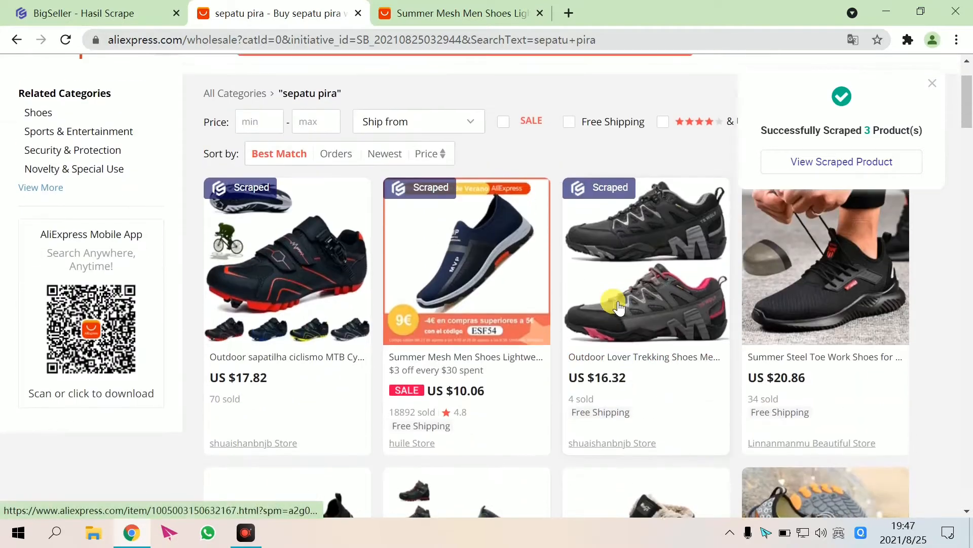
{"action": "scroll", "coordinate": [469, 291], "scroll_direction": "up", "scroll_amount": 5}
{"action": "left_click", "coordinate": [932, 83]}
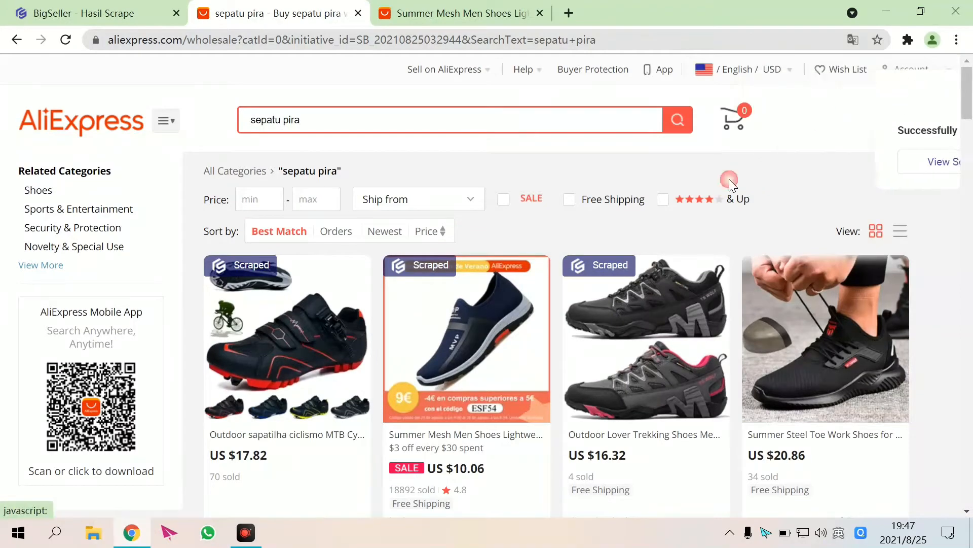
Scrape the first three products in the second row of the AliExpress results to BigSeller: steel toe, hiking and couples winter shoes
{"action": "scroll", "coordinate": [331, 330], "scroll_direction": "down", "scroll_amount": 1}
{"action": "scroll", "coordinate": [330, 329], "scroll_direction": "down", "scroll_amount": 4}
{"action": "mouse_move", "coordinate": [322, 329]}
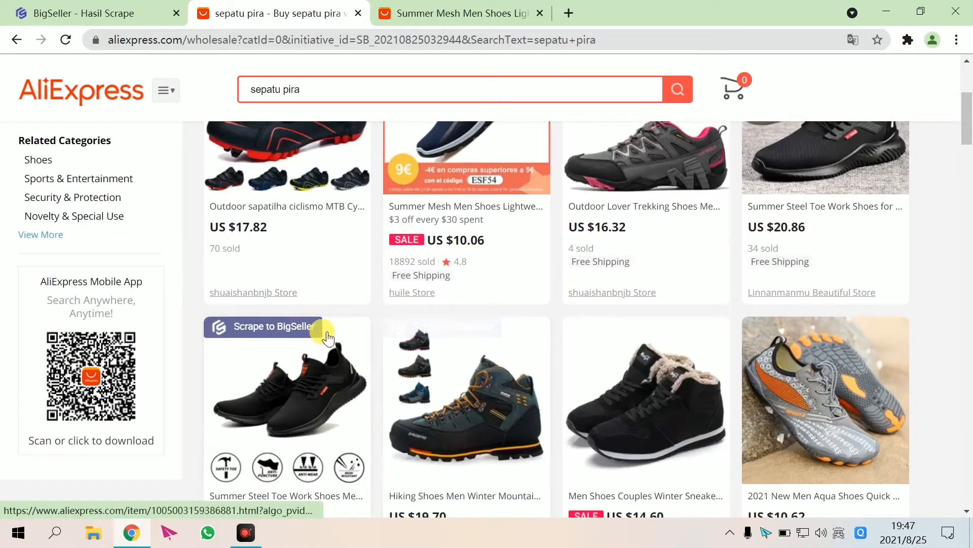
{"action": "scroll", "coordinate": [322, 335], "scroll_direction": "down", "scroll_amount": 3}
{"action": "scroll", "coordinate": [266, 304], "scroll_direction": "up", "scroll_amount": 1}
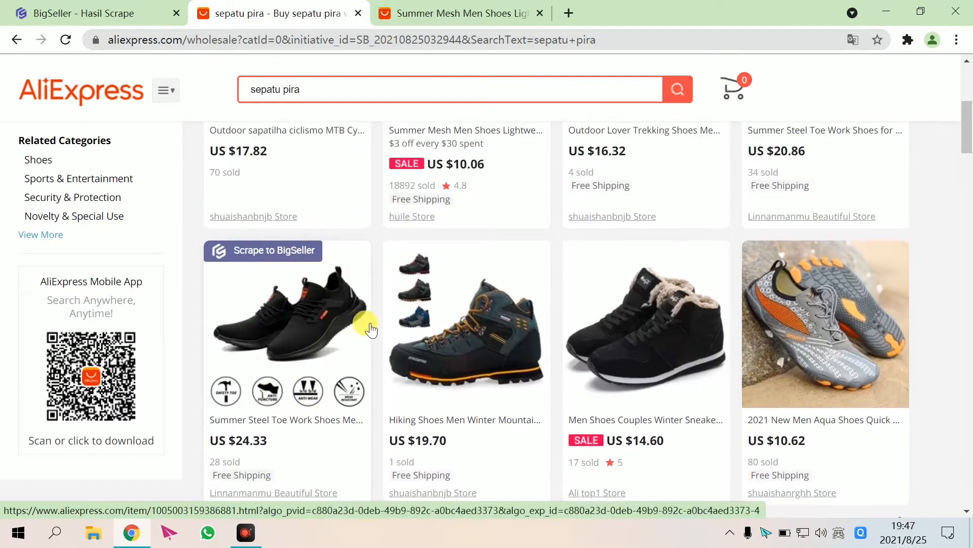
{"action": "mouse_move", "coordinate": [291, 287]}
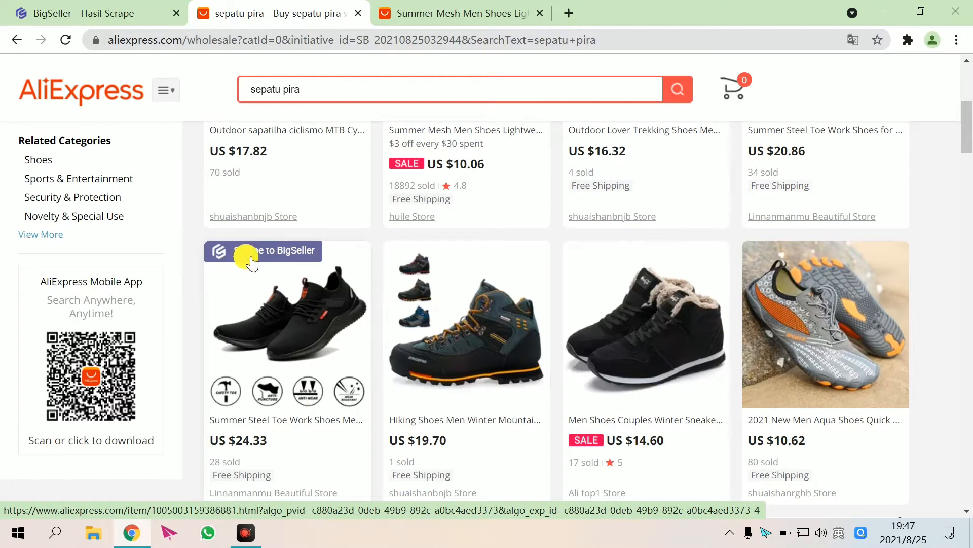
{"action": "scroll", "coordinate": [554, 275], "scroll_direction": "up", "scroll_amount": 4}
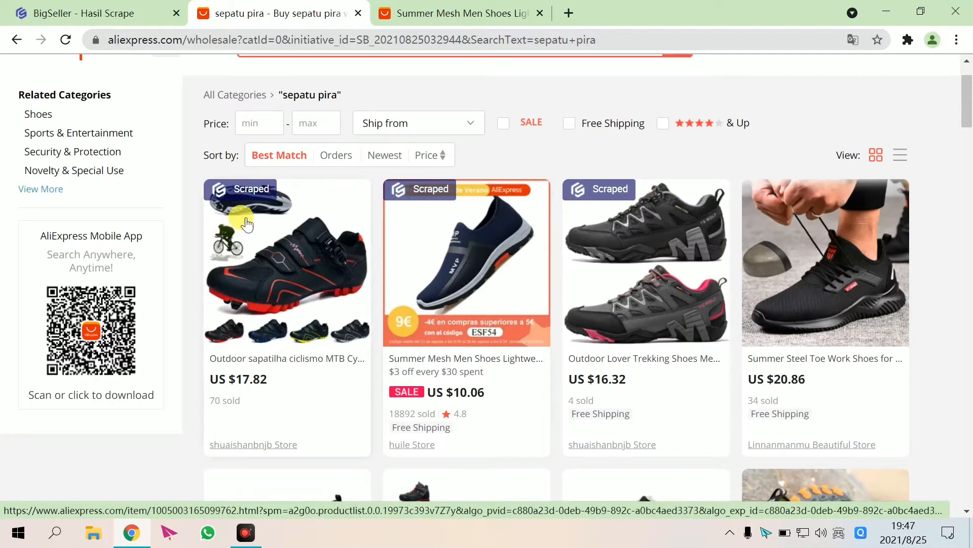
{"action": "scroll", "coordinate": [448, 227], "scroll_direction": "down", "scroll_amount": 4}
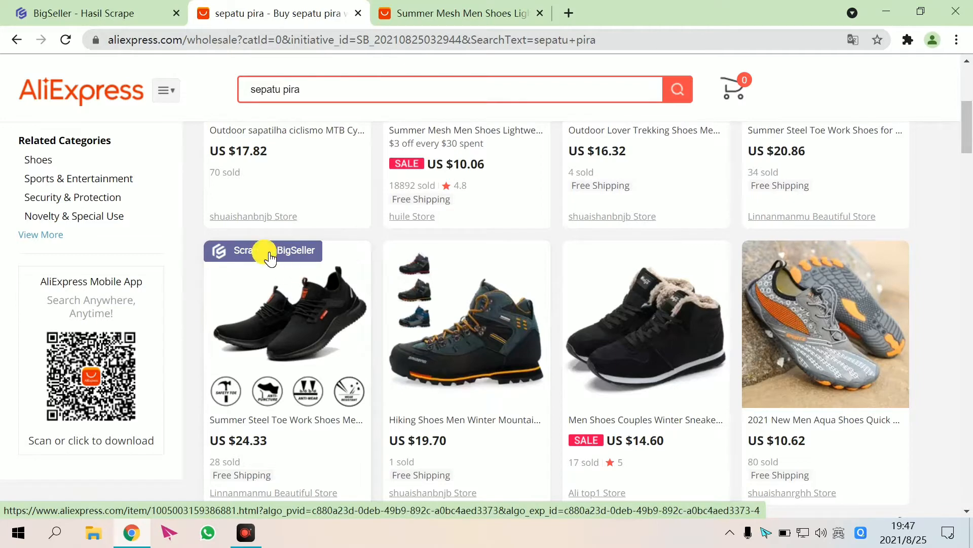
{"action": "left_click", "coordinate": [269, 258]}
{"action": "left_click", "coordinate": [461, 251]}
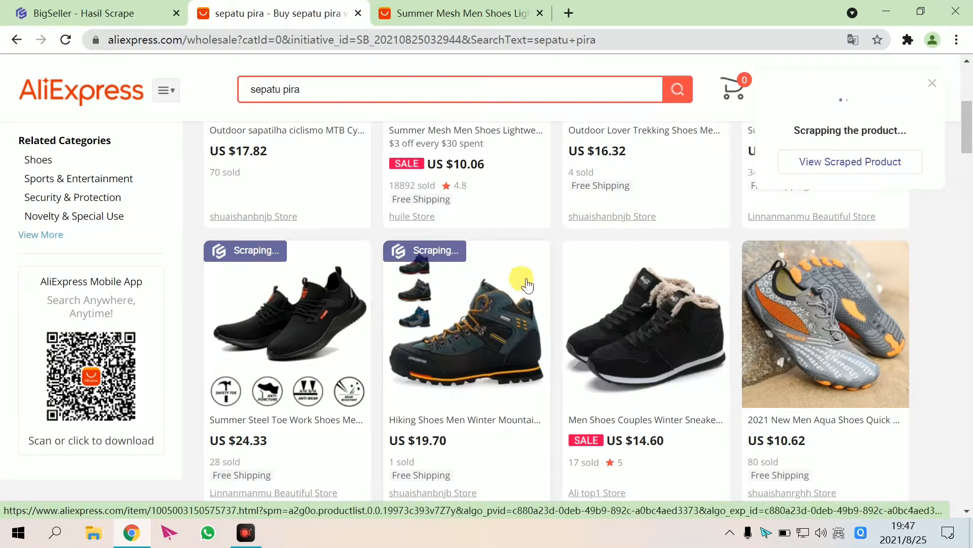
{"action": "left_click", "coordinate": [639, 252]}
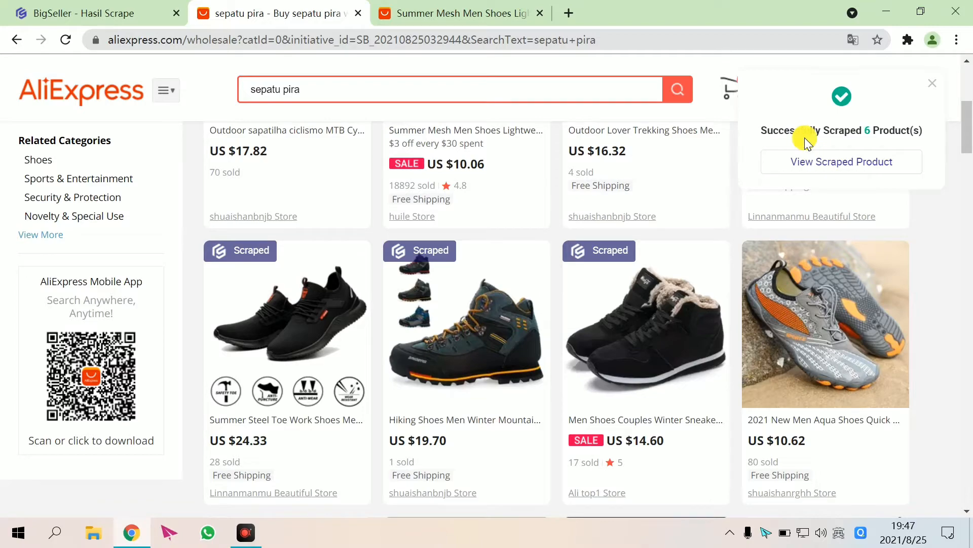
Open the scraped products list in BigSeller from the extension's notification on AliExpress
{"action": "scroll", "coordinate": [690, 200], "scroll_direction": "up", "scroll_amount": 5}
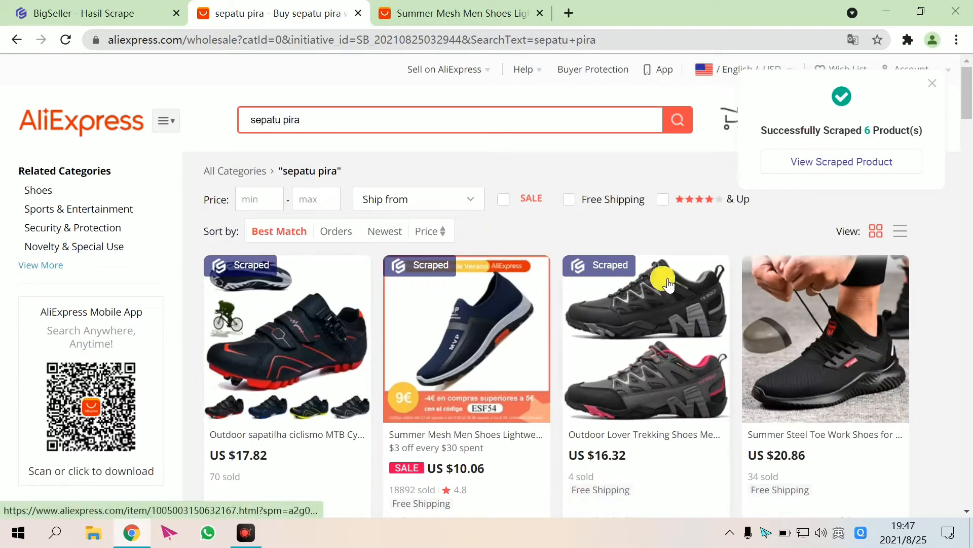
{"action": "scroll", "coordinate": [668, 283], "scroll_direction": "down", "scroll_amount": 4}
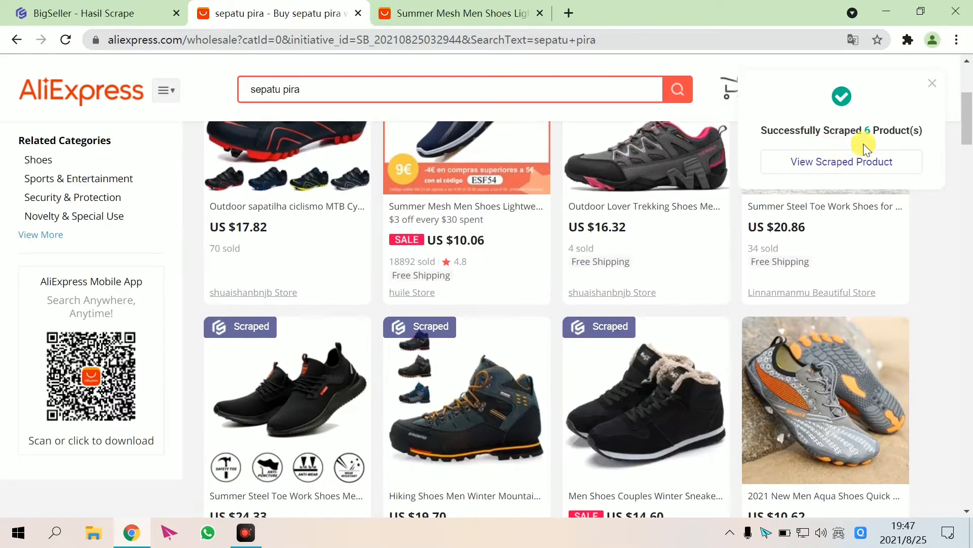
{"action": "left_click", "coordinate": [842, 171]}
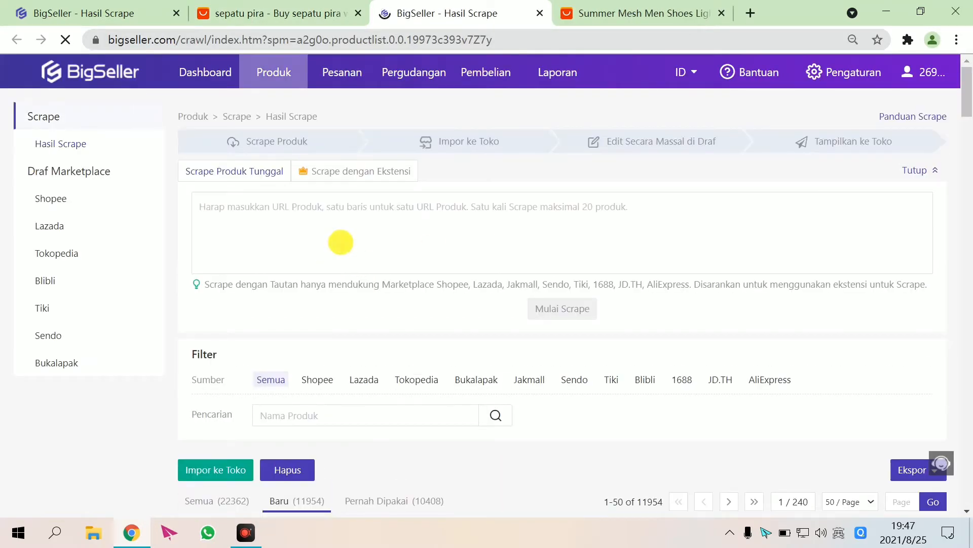
{"action": "left_click", "coordinate": [342, 242]}
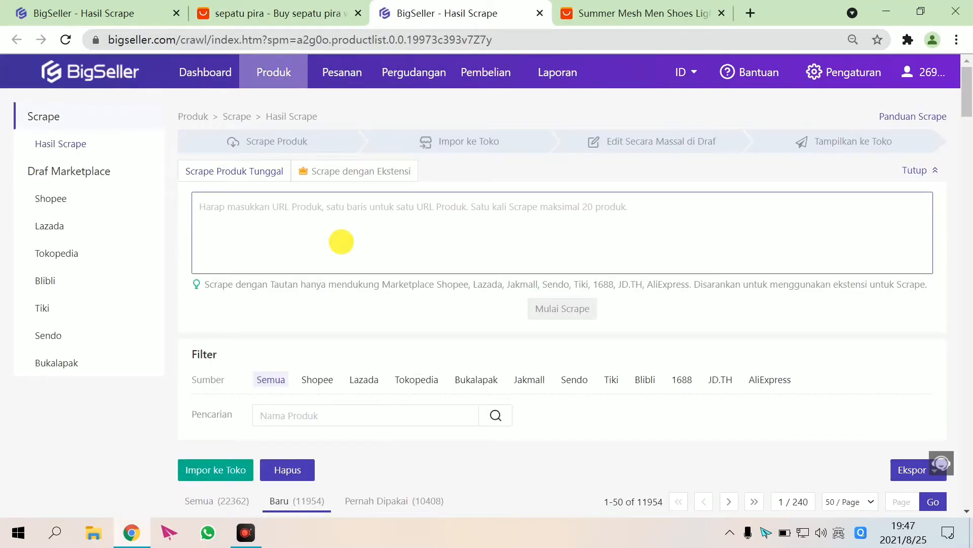
{"action": "scroll", "coordinate": [341, 241], "scroll_direction": "down", "scroll_amount": 3}
{"action": "scroll", "coordinate": [364, 205], "scroll_direction": "up", "scroll_amount": 3}
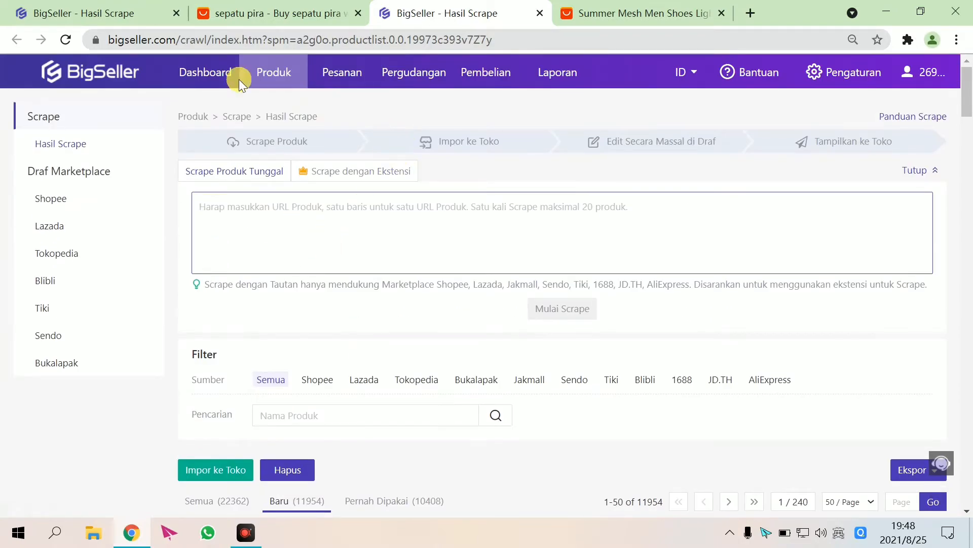
Return to the AliExpress "sepatu pira" results and dismiss the scrape notification
{"action": "left_click", "coordinate": [253, 13]}
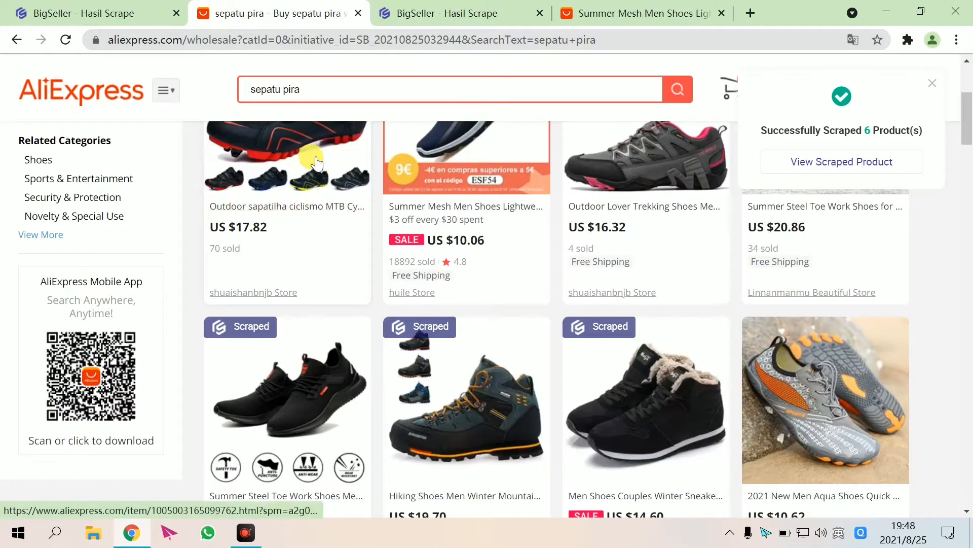
{"action": "scroll", "coordinate": [301, 212], "scroll_direction": "up", "scroll_amount": 5}
{"action": "scroll", "coordinate": [434, 272], "scroll_direction": "down", "scroll_amount": 7}
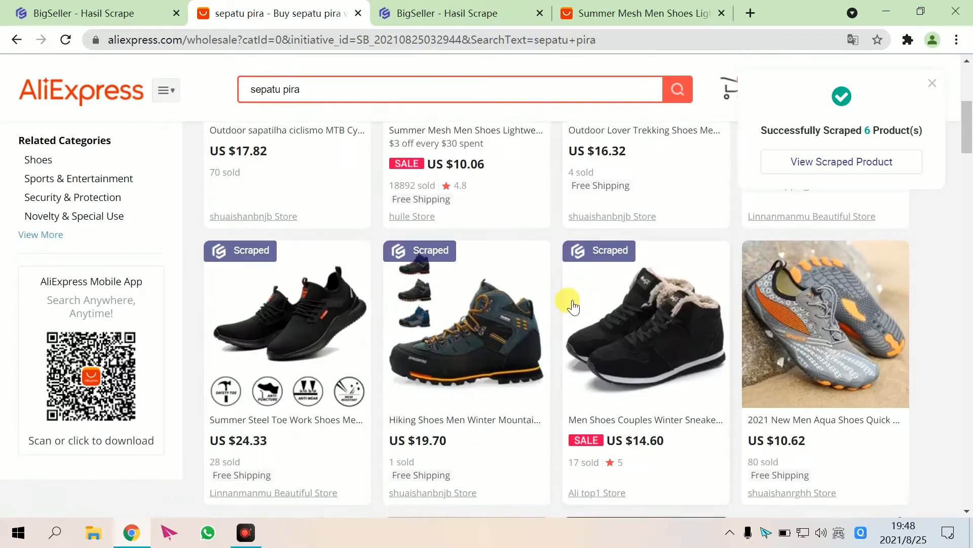
{"action": "scroll", "coordinate": [573, 307], "scroll_direction": "down", "scroll_amount": 5}
{"action": "left_click", "coordinate": [932, 83]}
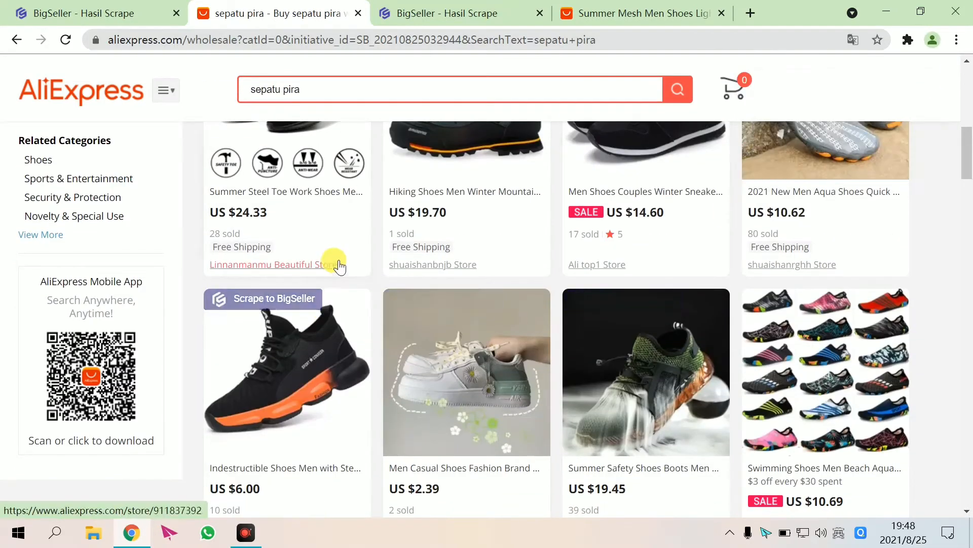
Open the Summer Steel Toe Work Shoes product in the second row, and from it the Linnanmanmu Beautiful Store page
{"action": "scroll", "coordinate": [339, 265], "scroll_direction": "up", "scroll_amount": 5}
{"action": "left_click", "coordinate": [290, 322]}
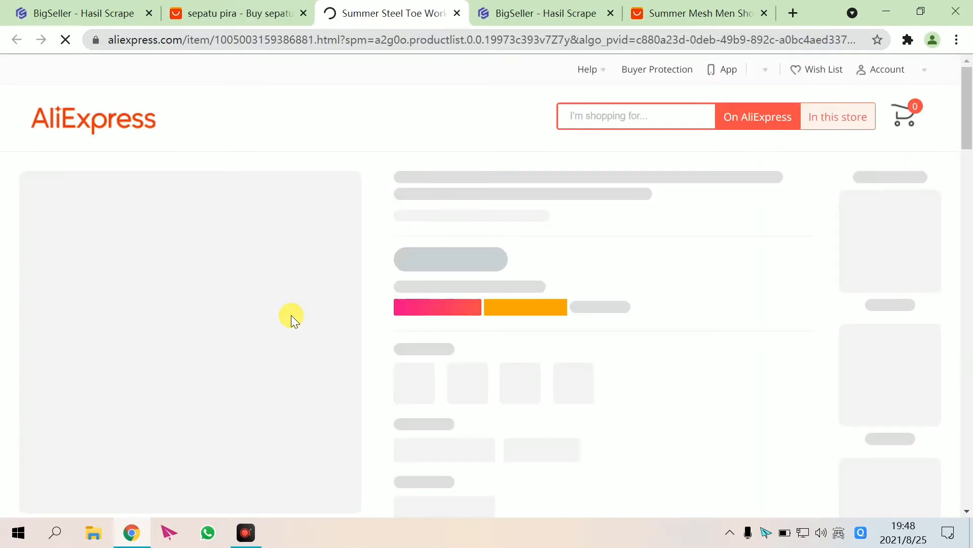
{"action": "scroll", "coordinate": [210, 329], "scroll_direction": "down", "scroll_amount": 2}
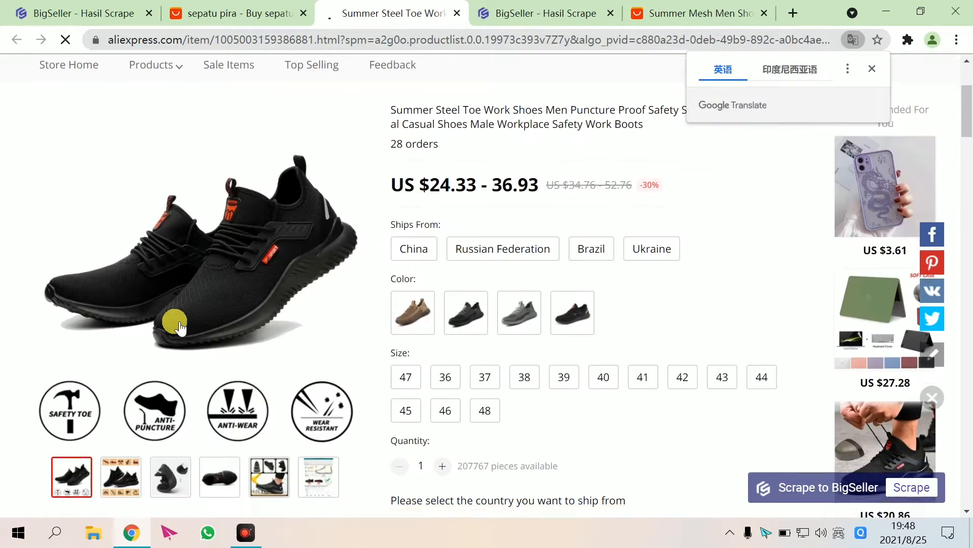
{"action": "scroll", "coordinate": [179, 326], "scroll_direction": "down", "scroll_amount": 9}
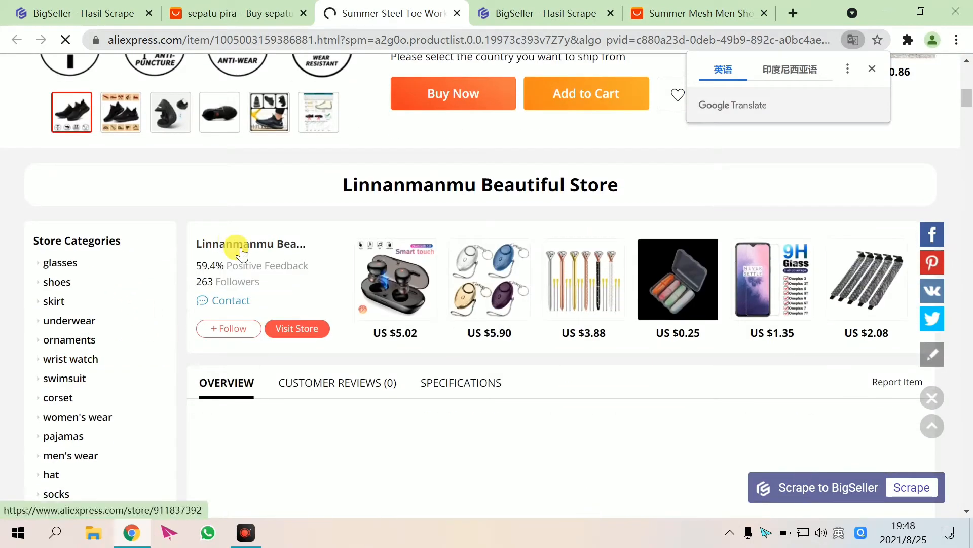
{"action": "left_click", "coordinate": [241, 251]}
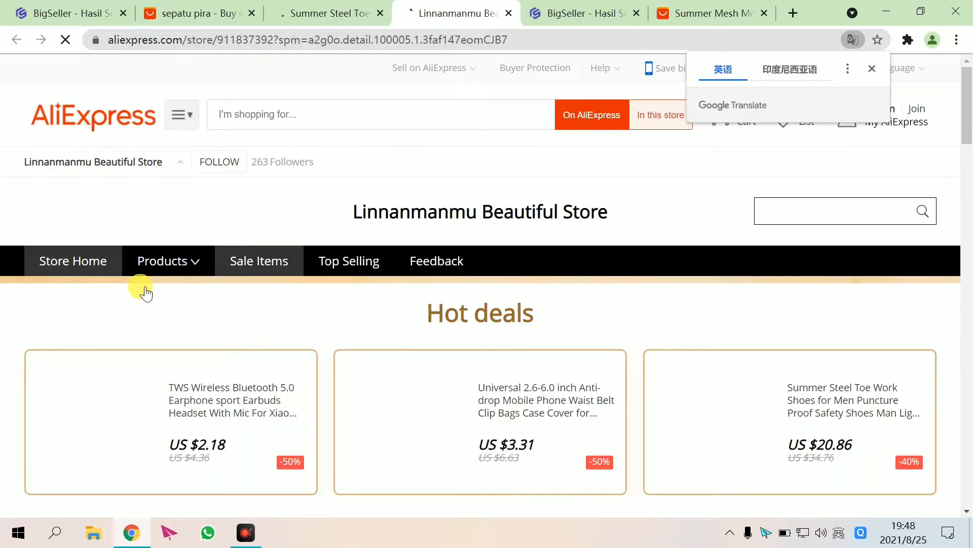
Dismiss the translation prompt on the Linnanmanmu Beautiful Store page and open the store's list of all products
{"action": "scroll", "coordinate": [146, 292], "scroll_direction": "down", "scroll_amount": 15}
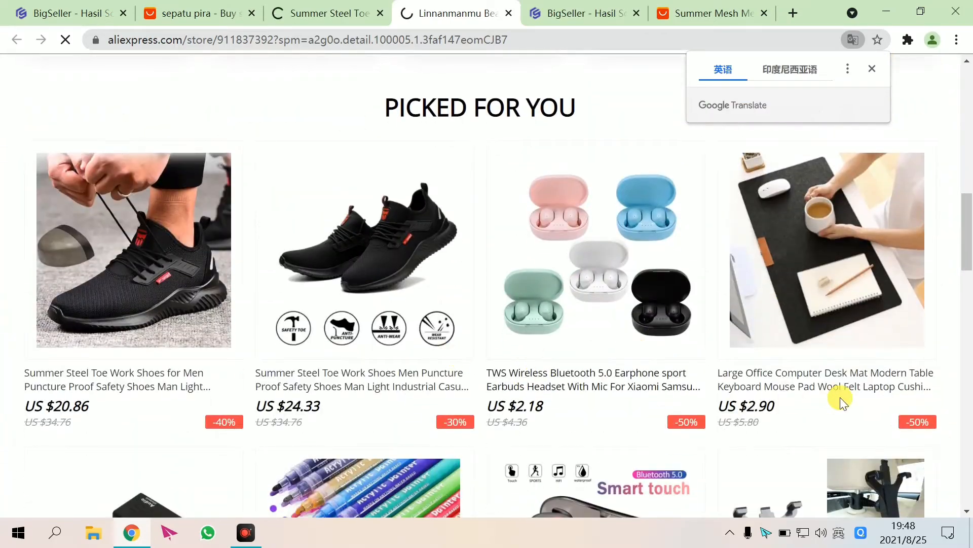
{"action": "scroll", "coordinate": [649, 399], "scroll_direction": "up", "scroll_amount": 15}
{"action": "scroll", "coordinate": [856, 209], "scroll_direction": "down", "scroll_amount": 3}
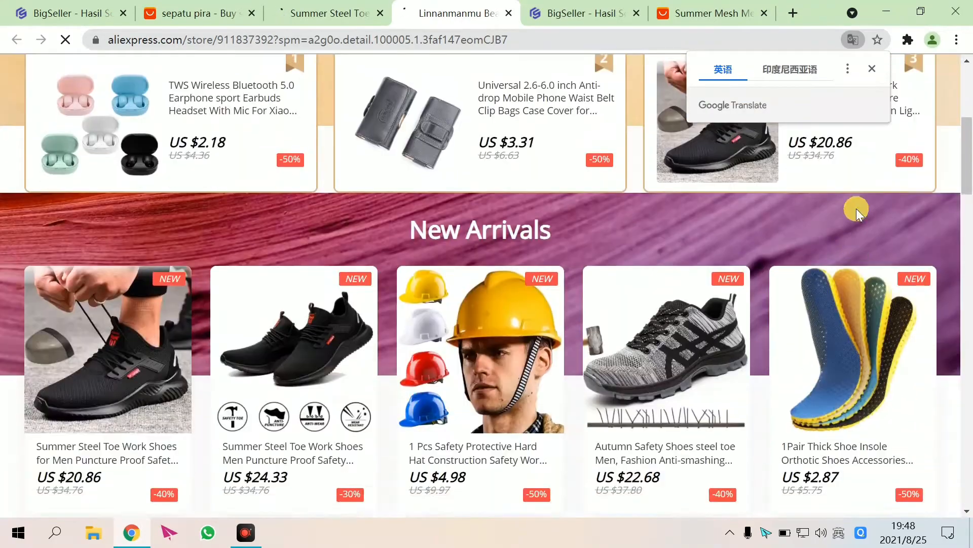
{"action": "left_click", "coordinate": [872, 69]}
{"action": "scroll", "coordinate": [843, 400], "scroll_direction": "down", "scroll_amount": 3}
{"action": "scroll", "coordinate": [521, 346], "scroll_direction": "up", "scroll_amount": 6}
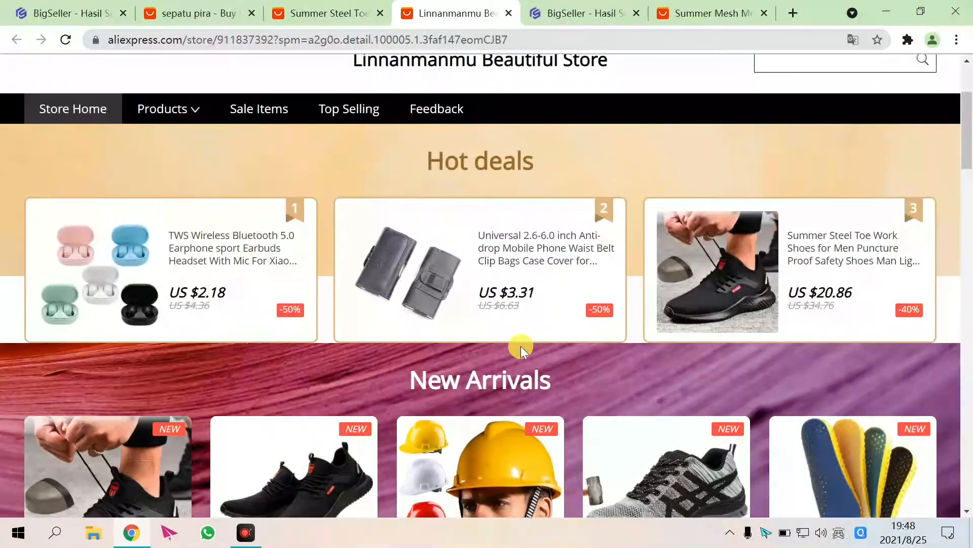
{"action": "scroll", "coordinate": [486, 325], "scroll_direction": "up", "scroll_amount": 3}
{"action": "mouse_move", "coordinate": [168, 265]}
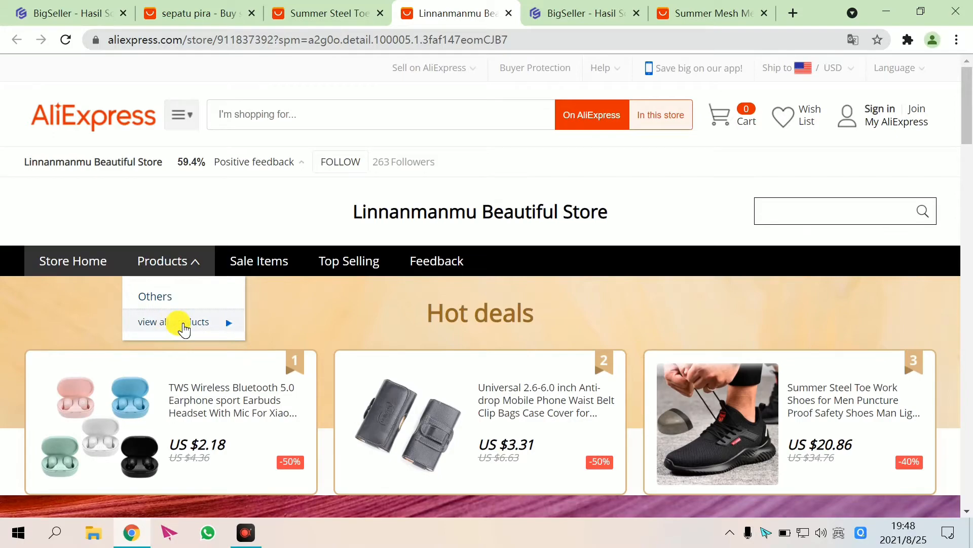
{"action": "left_click", "coordinate": [183, 327]}
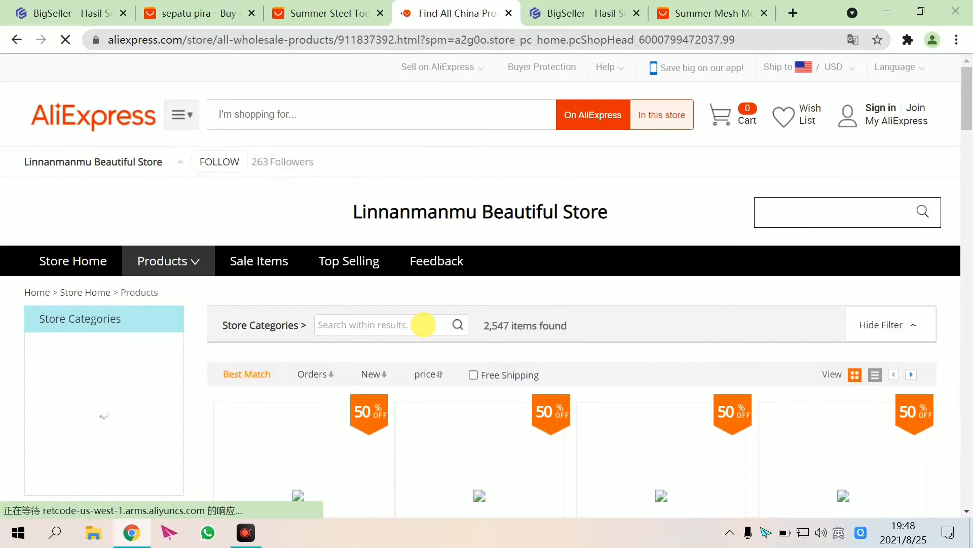
Examine the store's product list and the extension's options for scraping single products or the current page
{"action": "scroll", "coordinate": [423, 325], "scroll_direction": "down", "scroll_amount": 8}
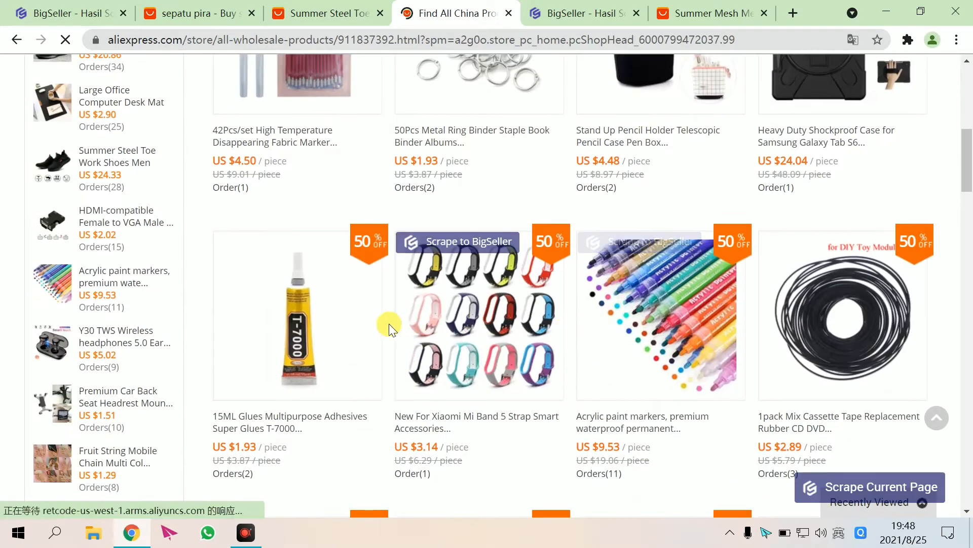
{"action": "scroll", "coordinate": [388, 323], "scroll_direction": "down", "scroll_amount": 7}
{"action": "scroll", "coordinate": [669, 275], "scroll_direction": "up", "scroll_amount": 4}
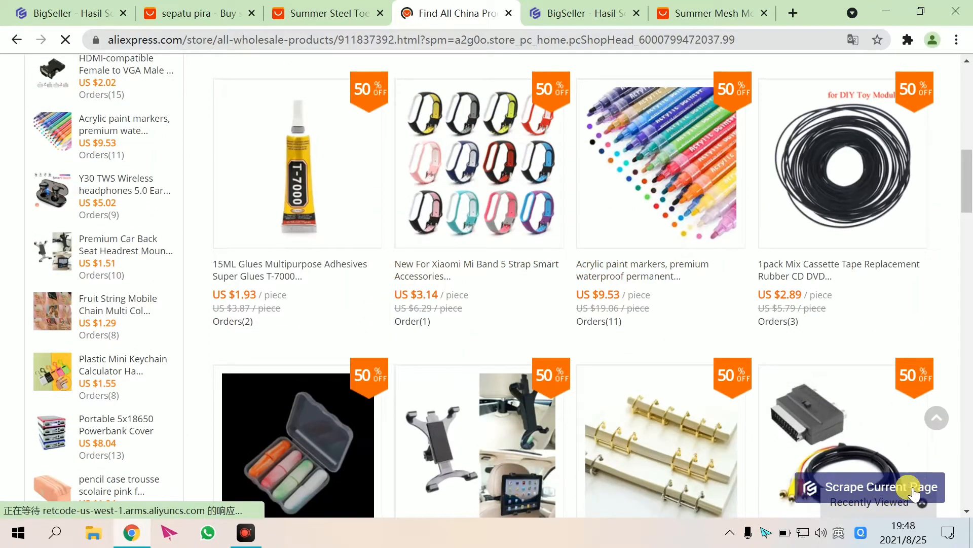
{"action": "scroll", "coordinate": [882, 488], "scroll_direction": "up", "scroll_amount": 3}
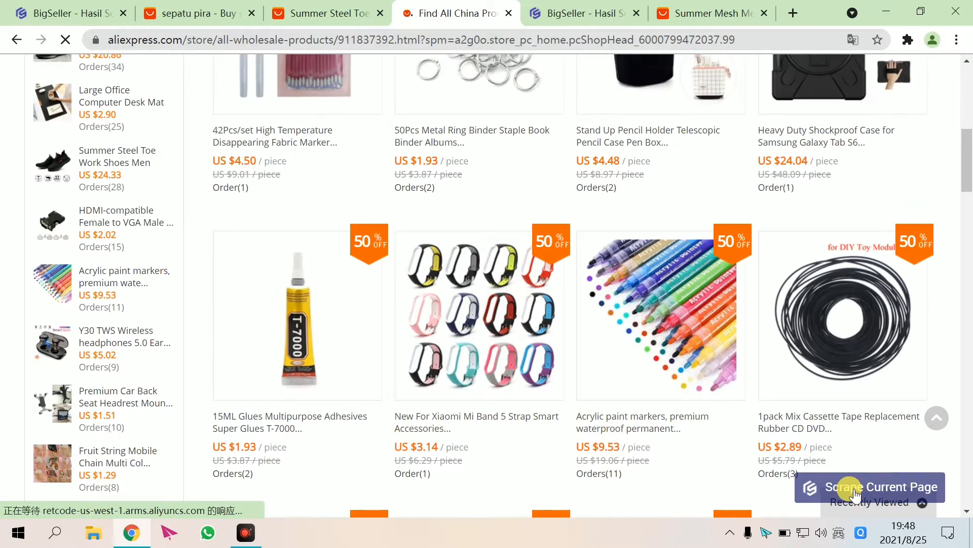
{"action": "scroll", "coordinate": [855, 494], "scroll_direction": "up", "scroll_amount": 2}
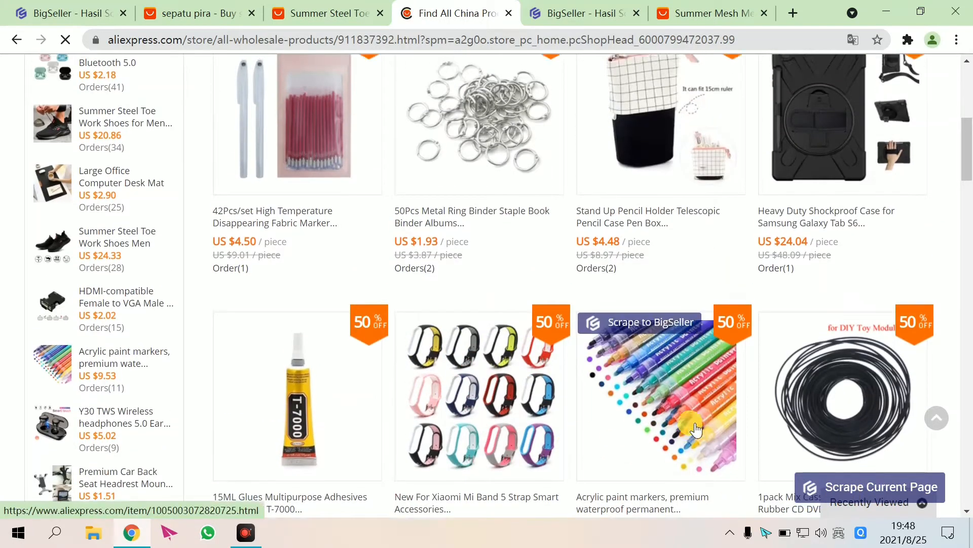
{"action": "scroll", "coordinate": [695, 429], "scroll_direction": "up", "scroll_amount": 6}
{"action": "scroll", "coordinate": [274, 385], "scroll_direction": "down", "scroll_amount": 3}
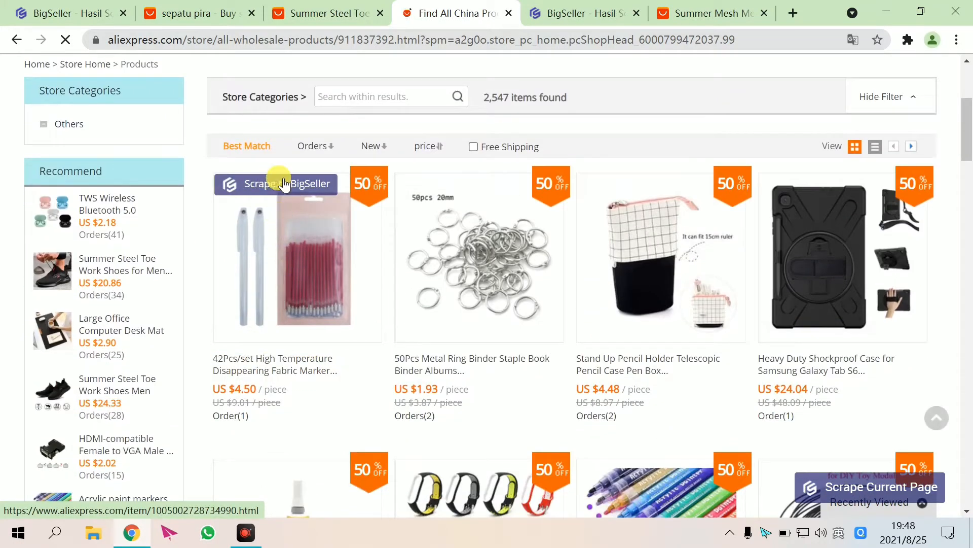
{"action": "scroll", "coordinate": [857, 477], "scroll_direction": "down", "scroll_amount": 3}
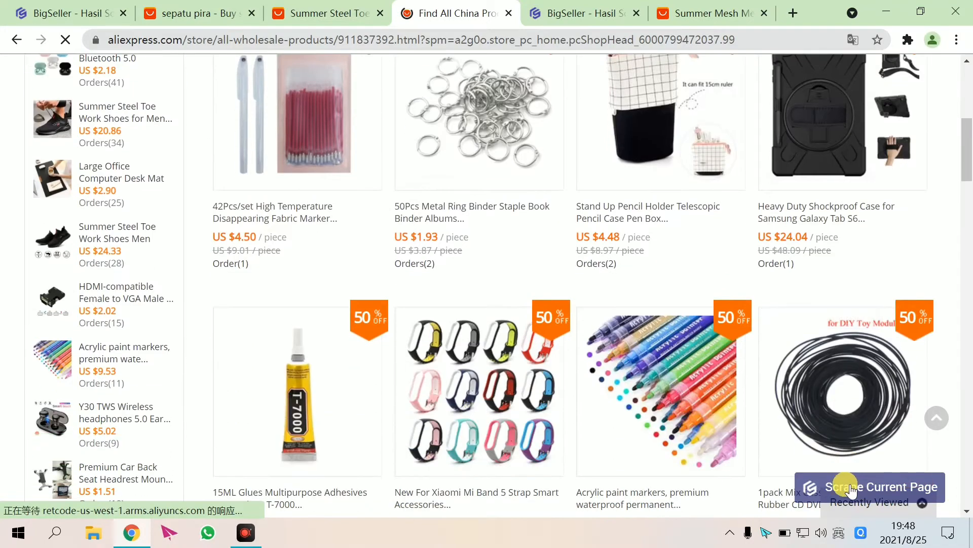
{"action": "scroll", "coordinate": [639, 314], "scroll_direction": "up", "scroll_amount": 4}
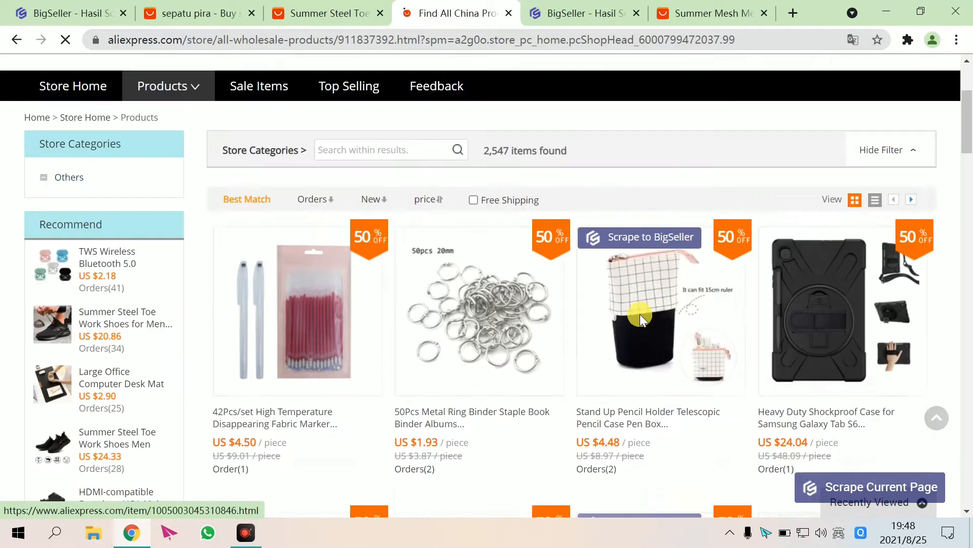
Switch to the BigSeller scrape results and select the four newest scraped AliExpress products
{"action": "left_click", "coordinate": [571, 13]}
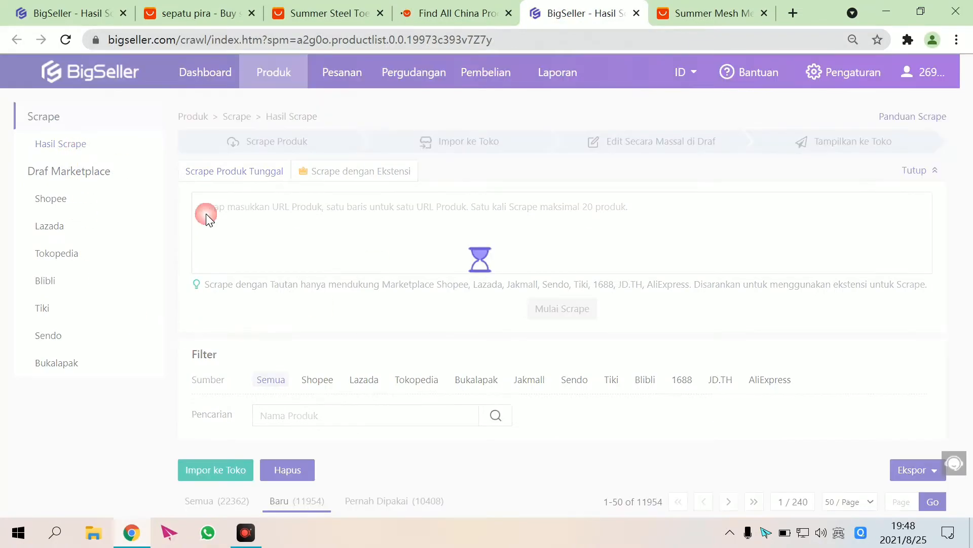
{"action": "scroll", "coordinate": [272, 324], "scroll_direction": "down", "scroll_amount": 10}
{"action": "scroll", "coordinate": [178, 318], "scroll_direction": "up", "scroll_amount": 5}
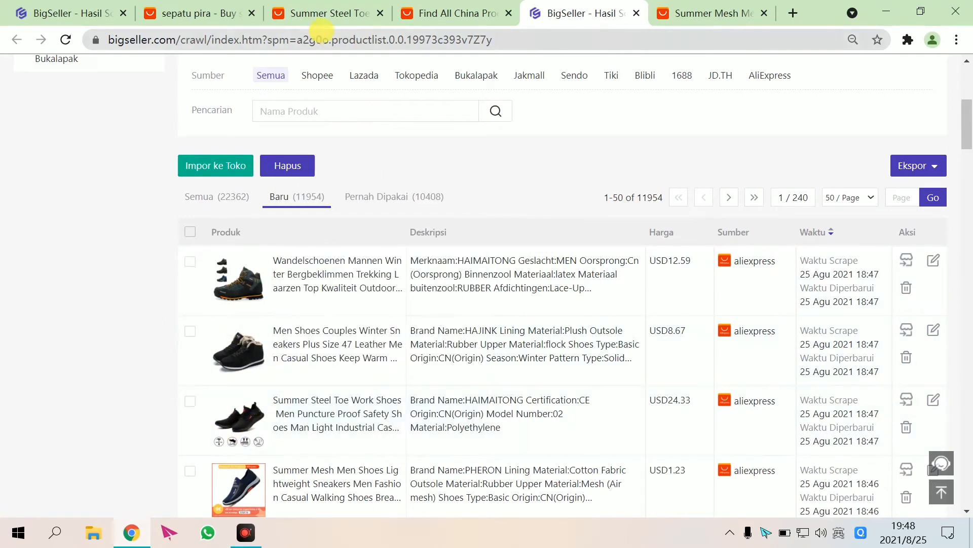
{"action": "mouse_move", "coordinate": [248, 273]}
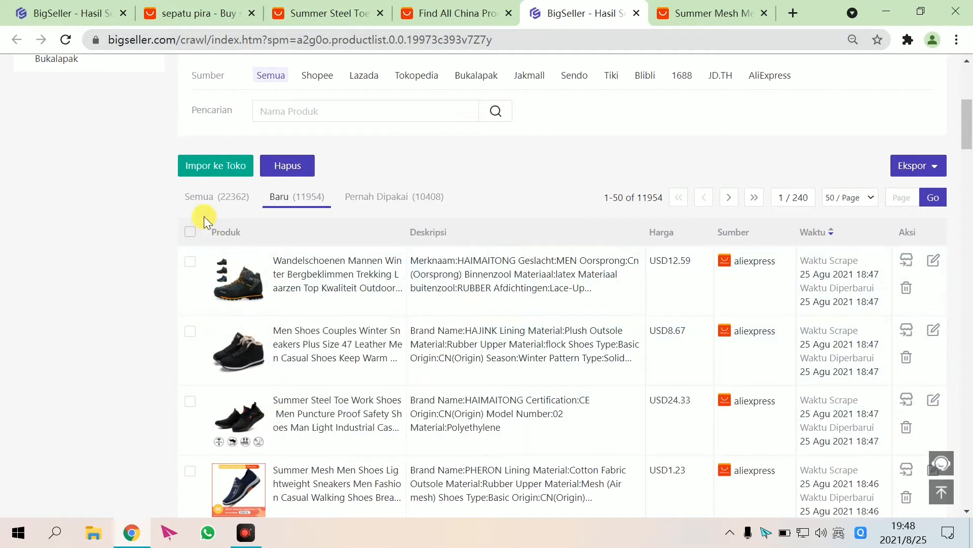
{"action": "left_click", "coordinate": [190, 262]}
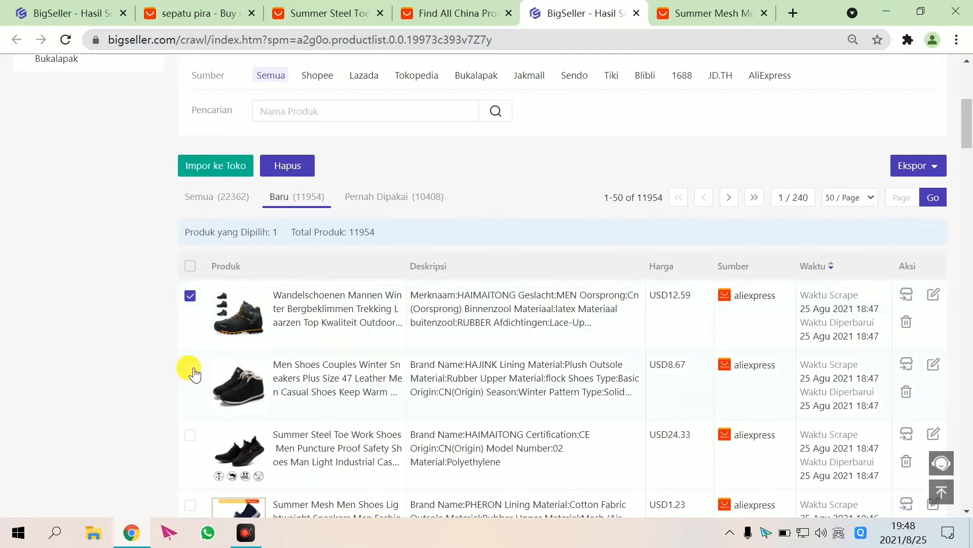
{"action": "left_click", "coordinate": [197, 437]}
{"action": "scroll", "coordinate": [198, 434], "scroll_direction": "down", "scroll_amount": 1}
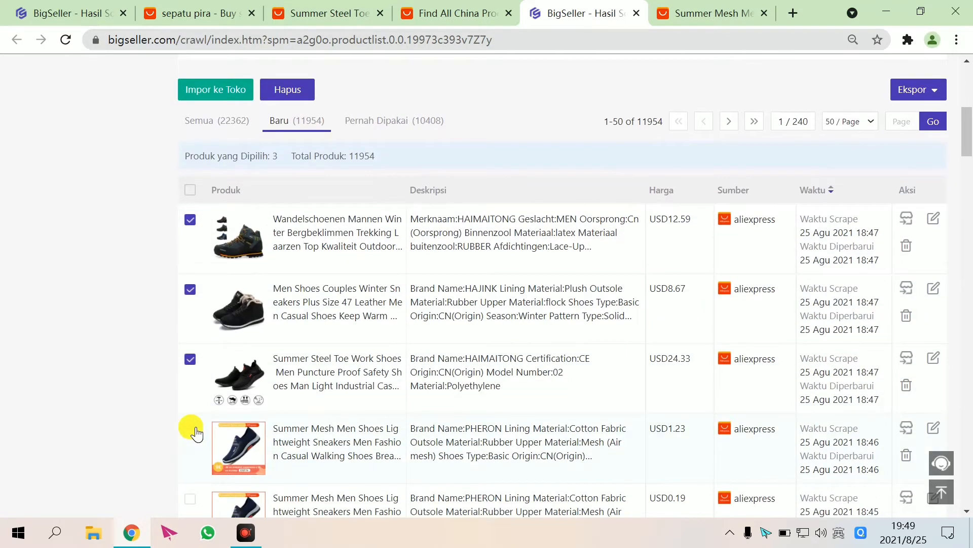
{"action": "scroll", "coordinate": [171, 390], "scroll_direction": "up", "scroll_amount": 3}
Import the selected products into the Blibli draft list for the BLIBLI store
{"action": "left_click", "coordinate": [208, 239]}
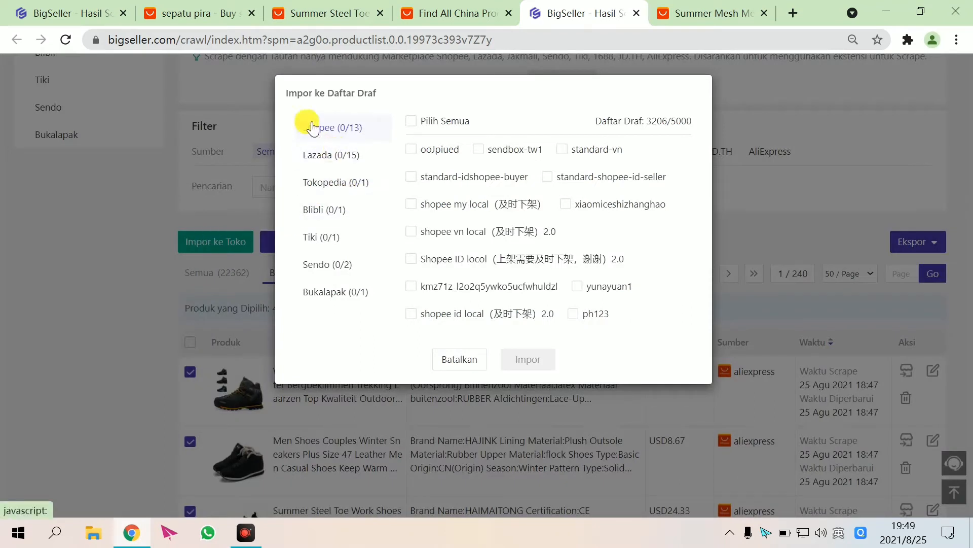
{"action": "left_click", "coordinate": [333, 212]}
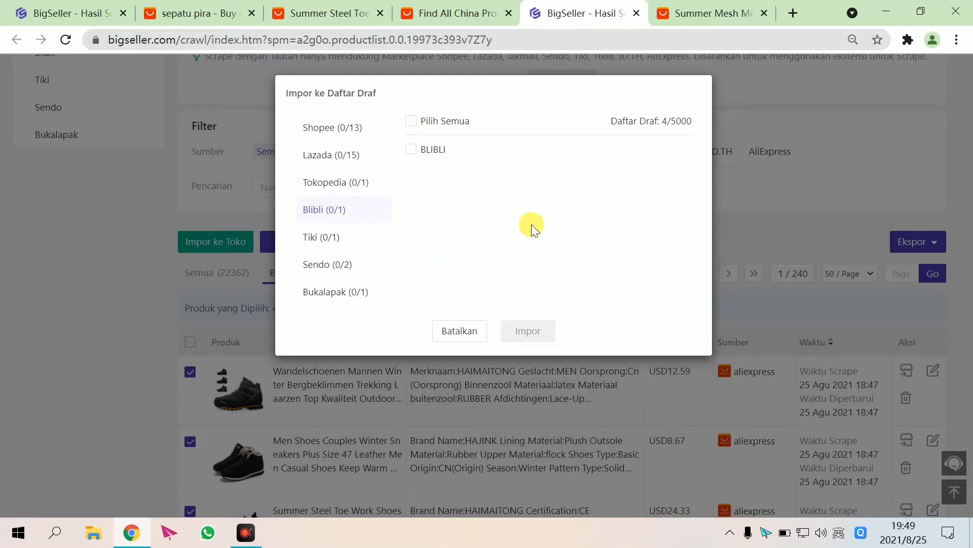
{"action": "left_click", "coordinate": [414, 151]}
{"action": "left_click", "coordinate": [543, 332]}
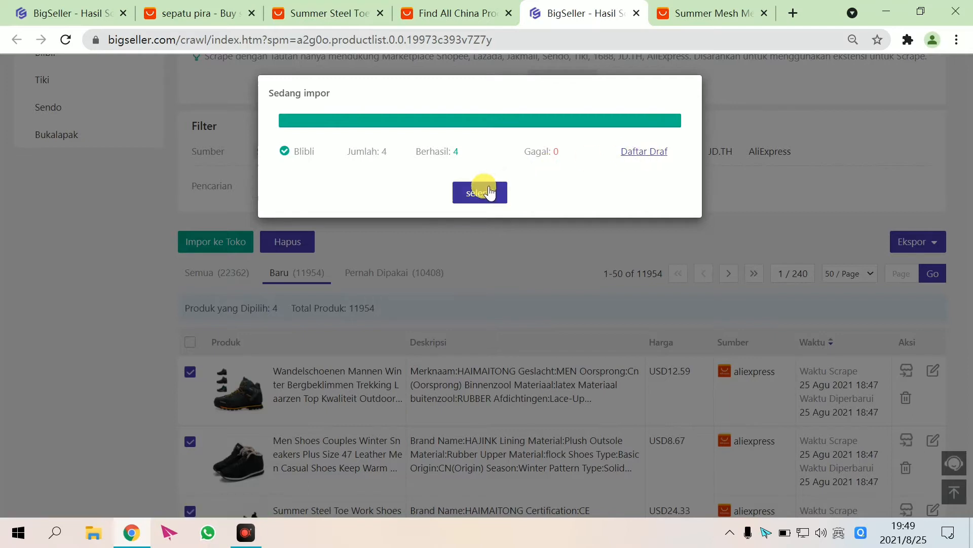
Open the Blibli draft list from the import result and look through the imported products
{"action": "left_click", "coordinate": [647, 154]}
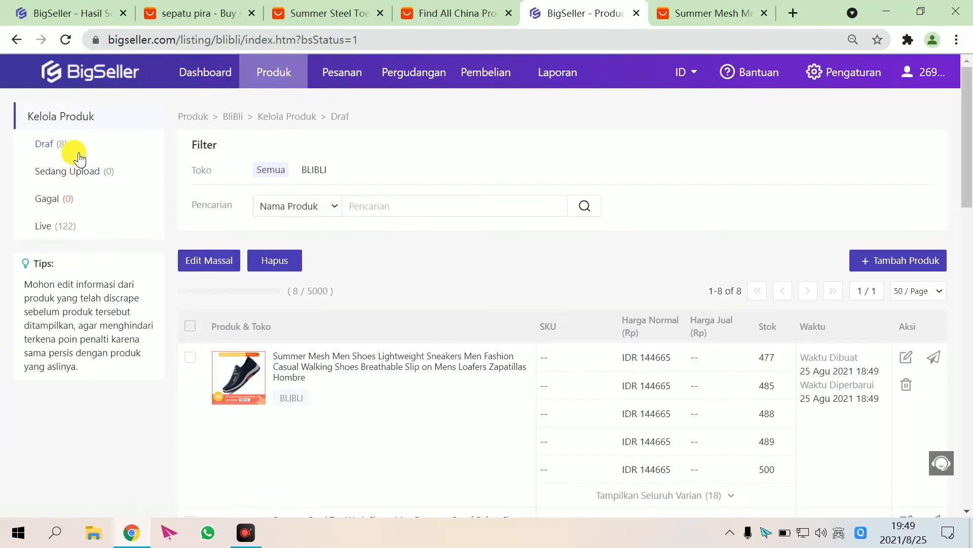
{"action": "left_click", "coordinate": [78, 157]}
{"action": "scroll", "coordinate": [357, 326], "scroll_direction": "down", "scroll_amount": 8}
{"action": "scroll", "coordinate": [315, 322], "scroll_direction": "up", "scroll_amount": 8}
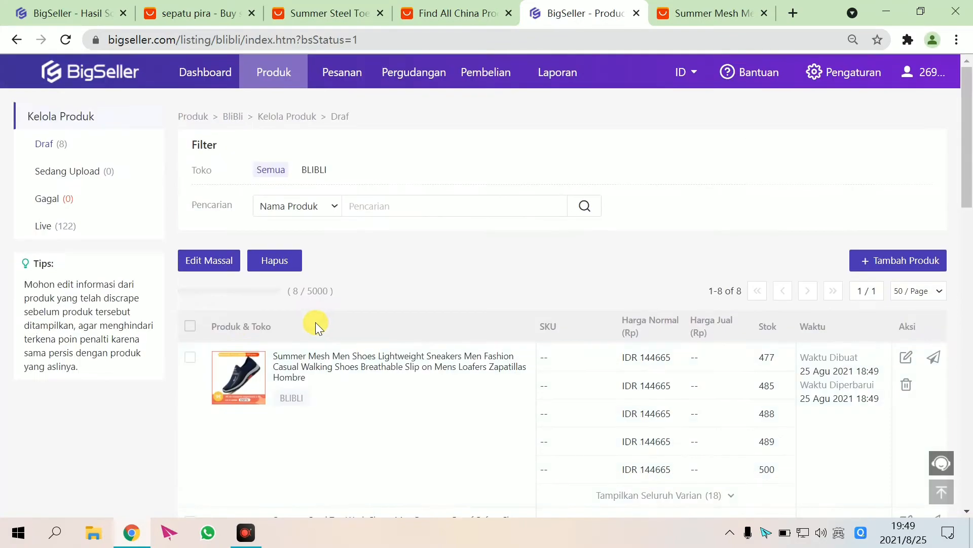
{"action": "scroll", "coordinate": [230, 339], "scroll_direction": "down", "scroll_amount": 10}
{"action": "scroll", "coordinate": [239, 339], "scroll_direction": "up", "scroll_amount": 6}
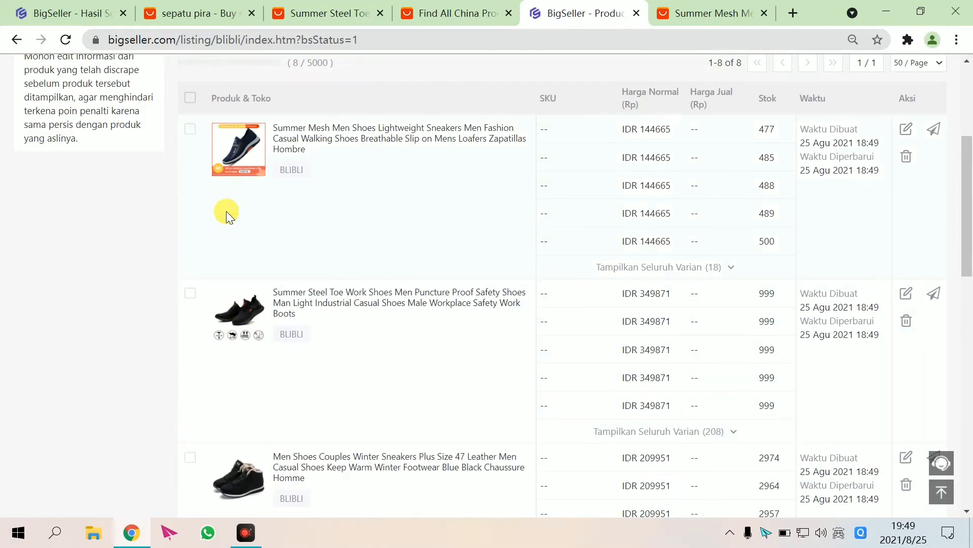
Select the first three imported drafts: the summer mesh, steel toe and couples winter shoes
{"action": "scroll", "coordinate": [226, 211], "scroll_direction": "up", "scroll_amount": 4}
{"action": "left_click", "coordinate": [190, 281]}
{"action": "left_click", "coordinate": [191, 478]}
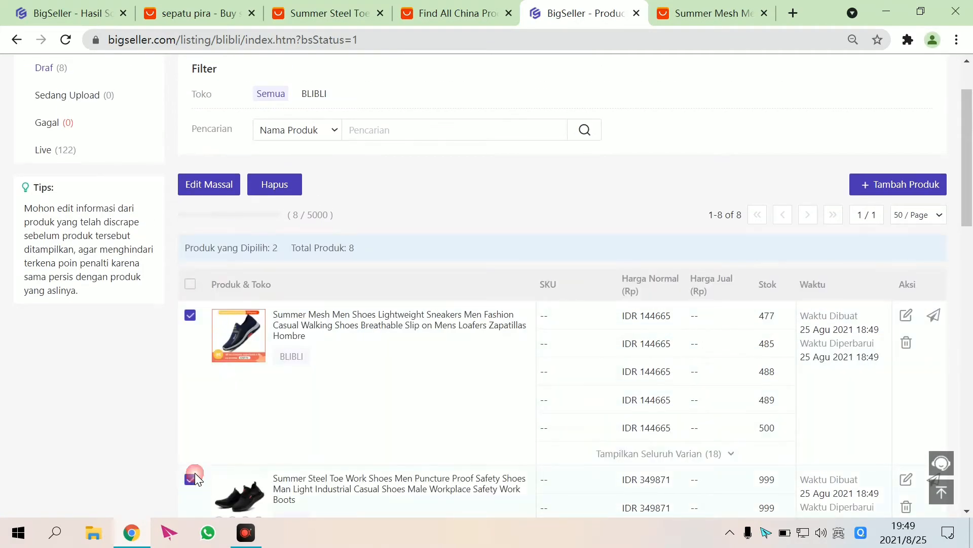
{"action": "scroll", "coordinate": [195, 464], "scroll_direction": "down", "scroll_amount": 3}
{"action": "scroll", "coordinate": [239, 365], "scroll_direction": "up", "scroll_amount": 3}
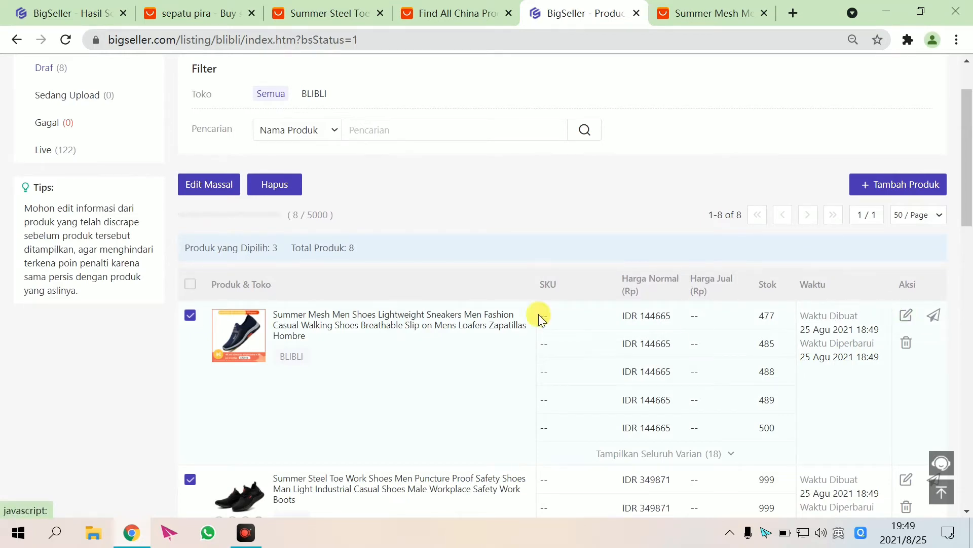
{"action": "scroll", "coordinate": [461, 365], "scroll_direction": "down", "scroll_amount": 2}
{"action": "scroll", "coordinate": [631, 349], "scroll_direction": "up", "scroll_amount": 1}
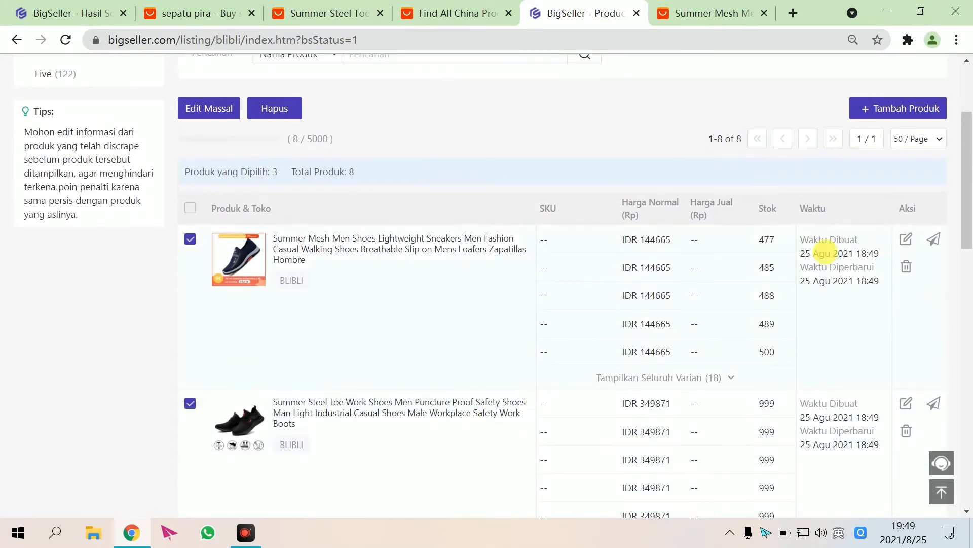
Start editing the Summer Mesh Men Shoes draft and search the Blibli categories for "sepatu pria"
{"action": "left_click", "coordinate": [906, 241]}
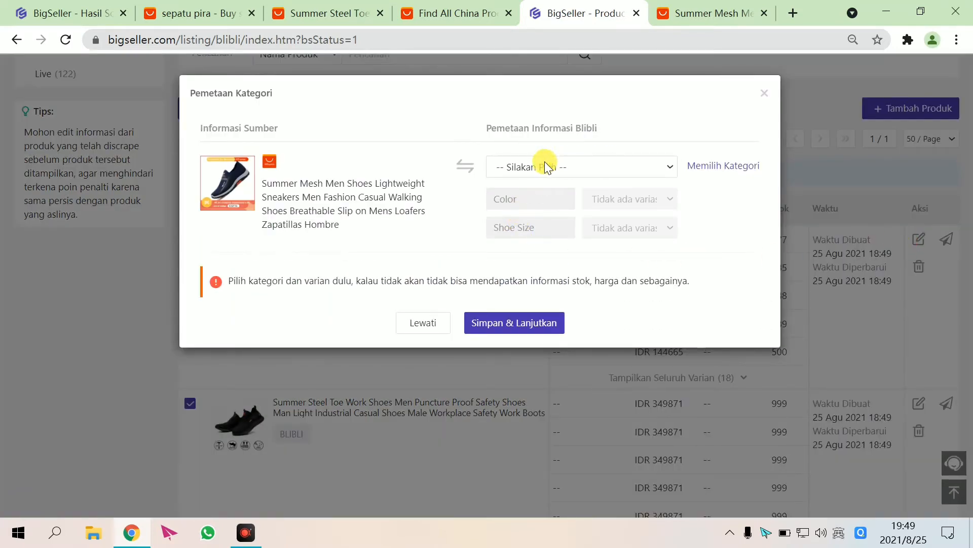
{"action": "left_click", "coordinate": [722, 170]}
{"action": "left_click", "coordinate": [213, 125]}
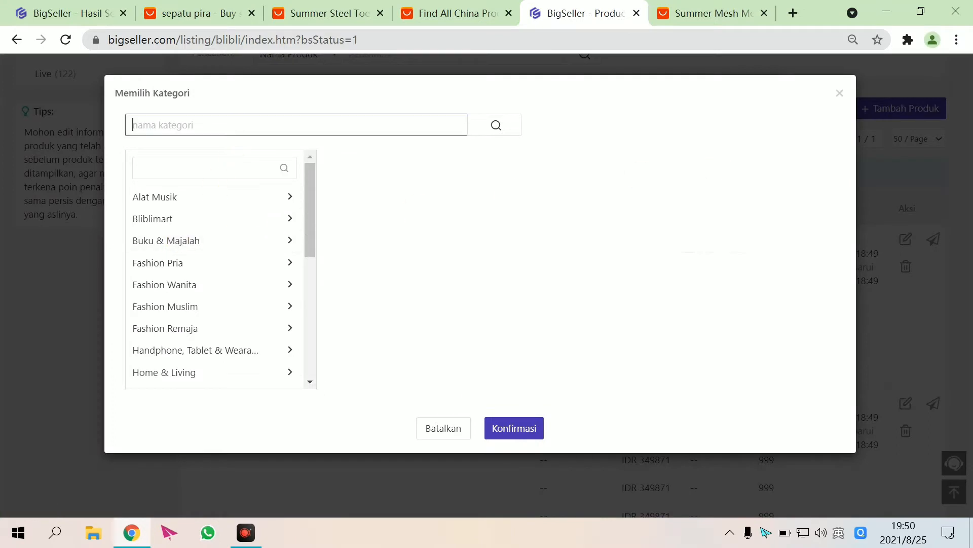
{"action": "left_click", "coordinate": [215, 161]}
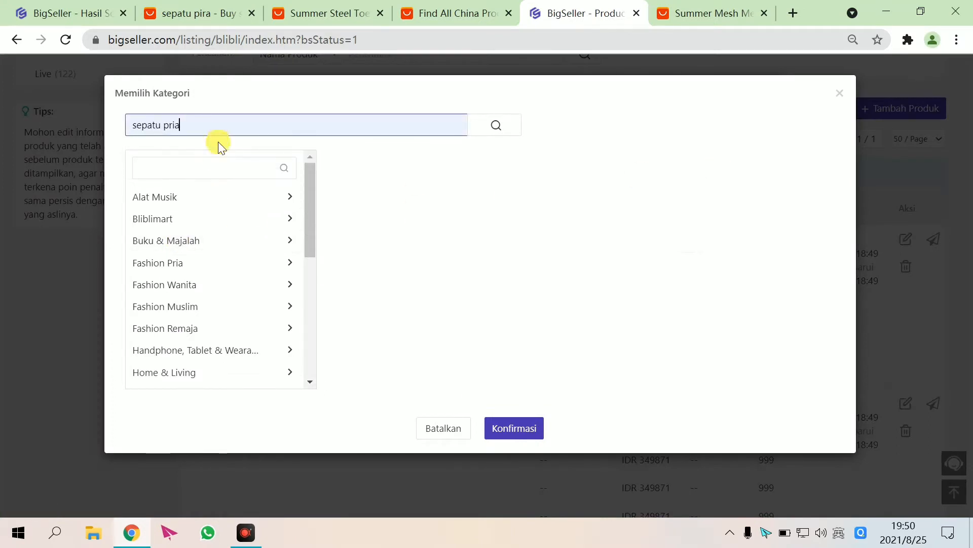
{"action": "left_click", "coordinate": [496, 125]}
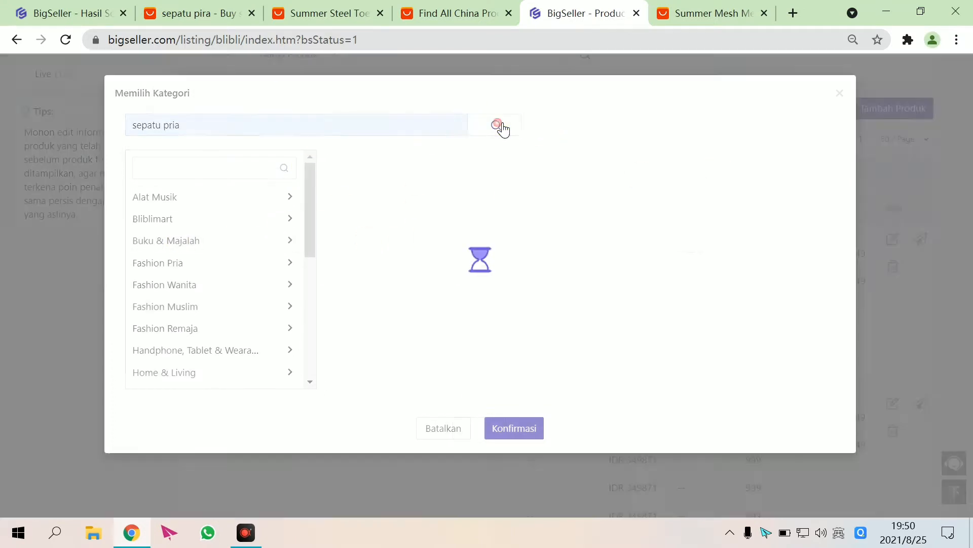
Search for "sepatu", map the draft to Fashion Pria/Sepatu & Sandal/Aksesoris & Pembersih Sepatu, and match Shoe Size to Ukuran
{"action": "left_click", "coordinate": [231, 125]}
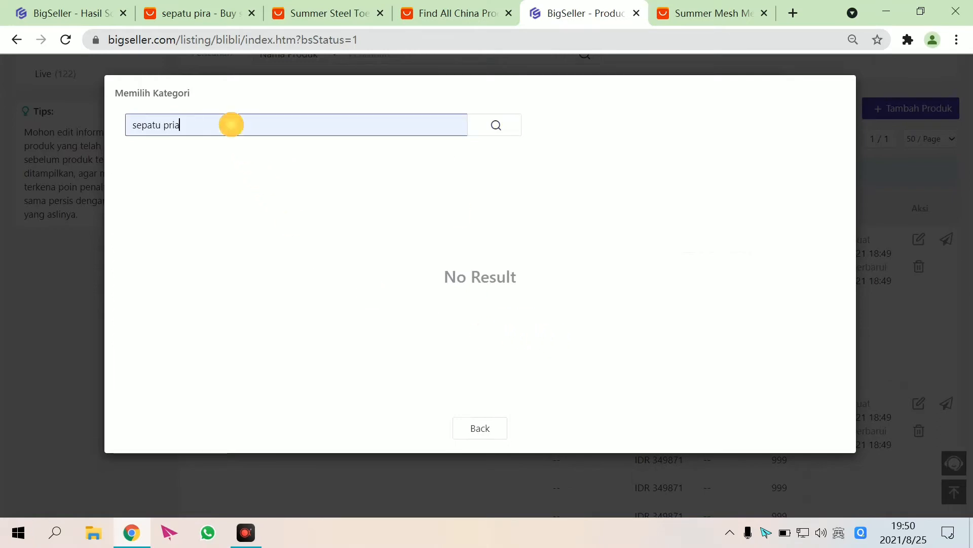
{"action": "key", "text": "BackSpace"}
{"action": "key", "text": "BackSpace"}
{"action": "key", "text": "BackSpace"}
{"action": "key", "text": "Return"}
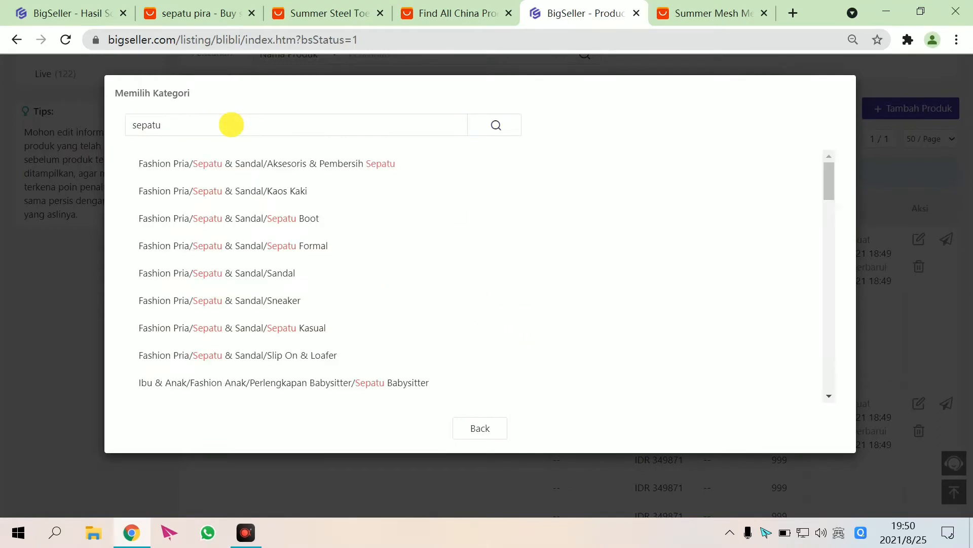
{"action": "left_click", "coordinate": [256, 163]}
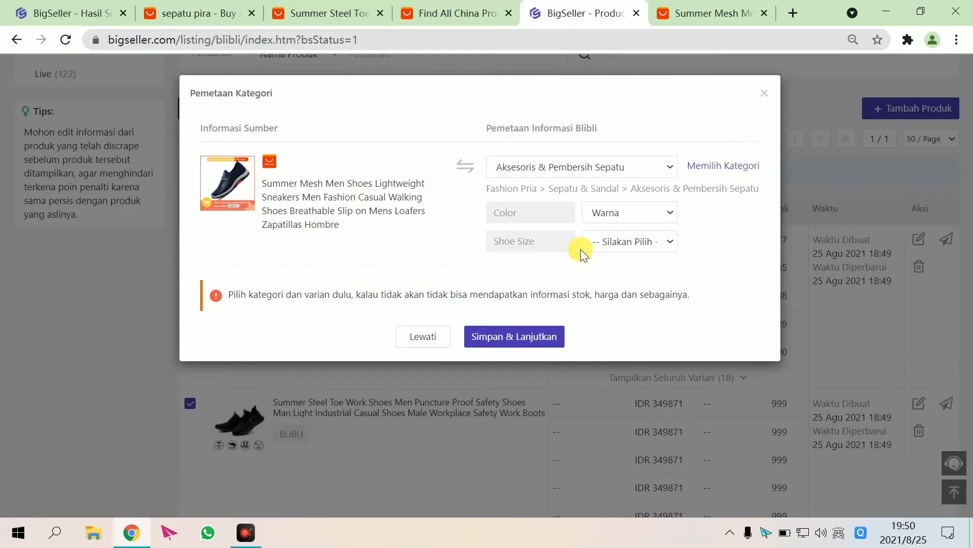
{"action": "left_click", "coordinate": [666, 242]}
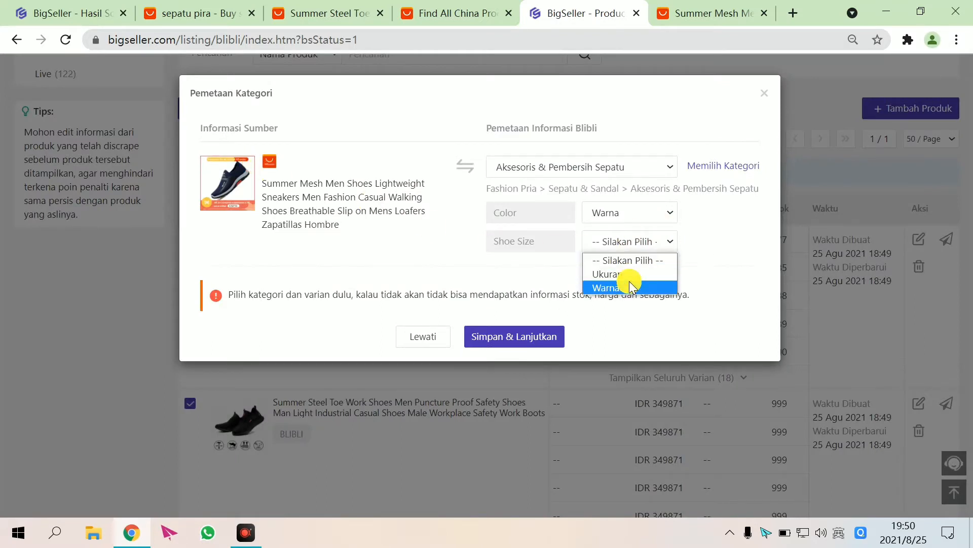
{"action": "left_click", "coordinate": [629, 274]}
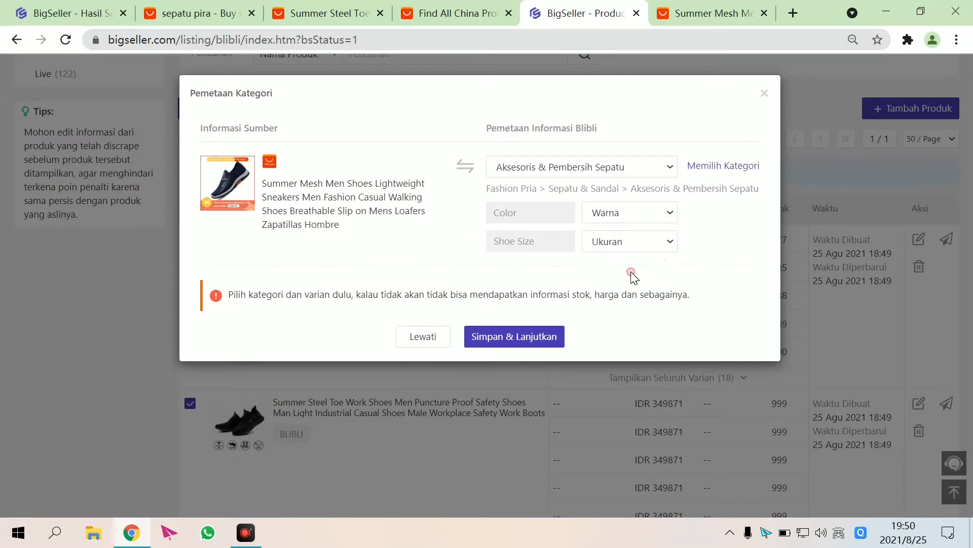
Save the category mapping, continue to the product edit form, and set the product's brand to no brand
{"action": "left_click", "coordinate": [527, 342]}
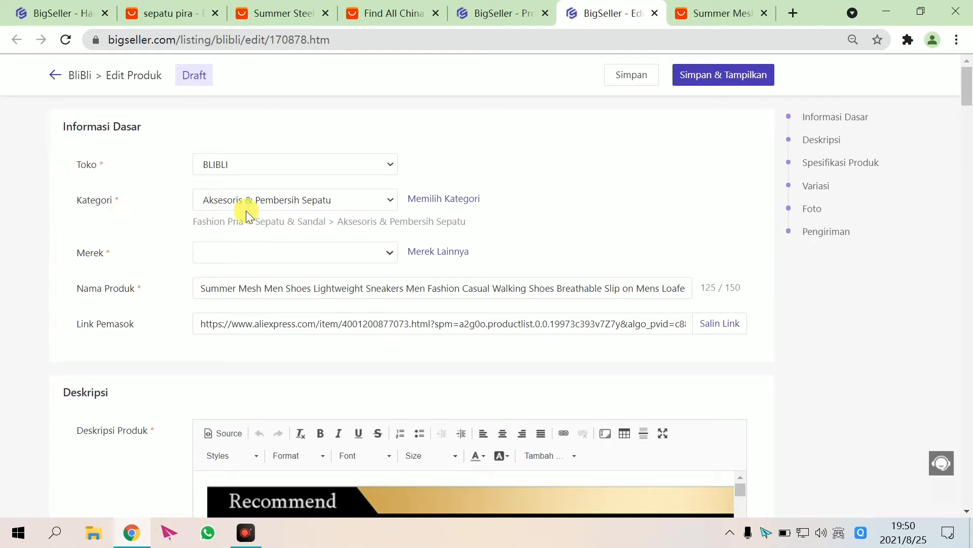
{"action": "left_click", "coordinate": [391, 252]}
{"action": "left_click", "coordinate": [315, 275]}
{"action": "left_click", "coordinate": [323, 251]}
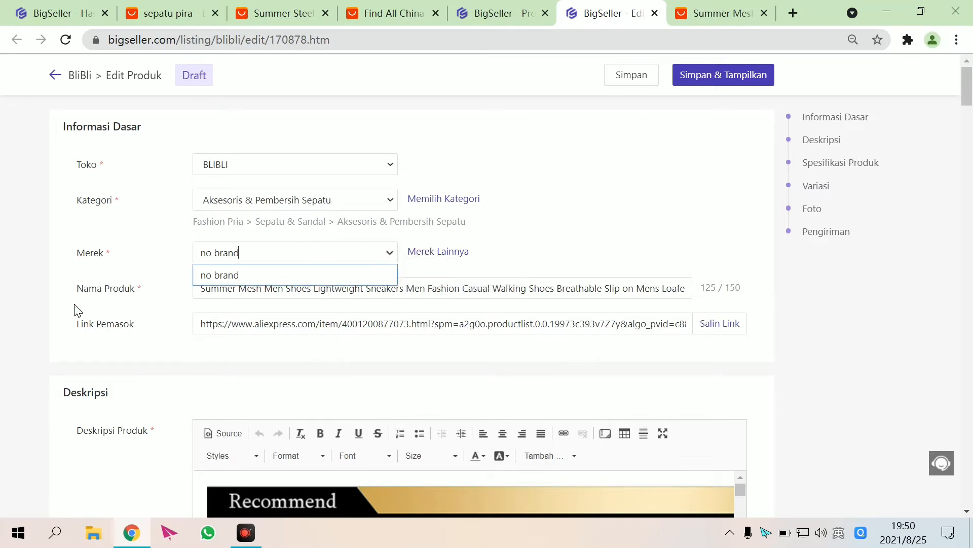
{"action": "left_click", "coordinate": [44, 323]}
{"action": "scroll", "coordinate": [93, 324], "scroll_direction": "down", "scroll_amount": 1}
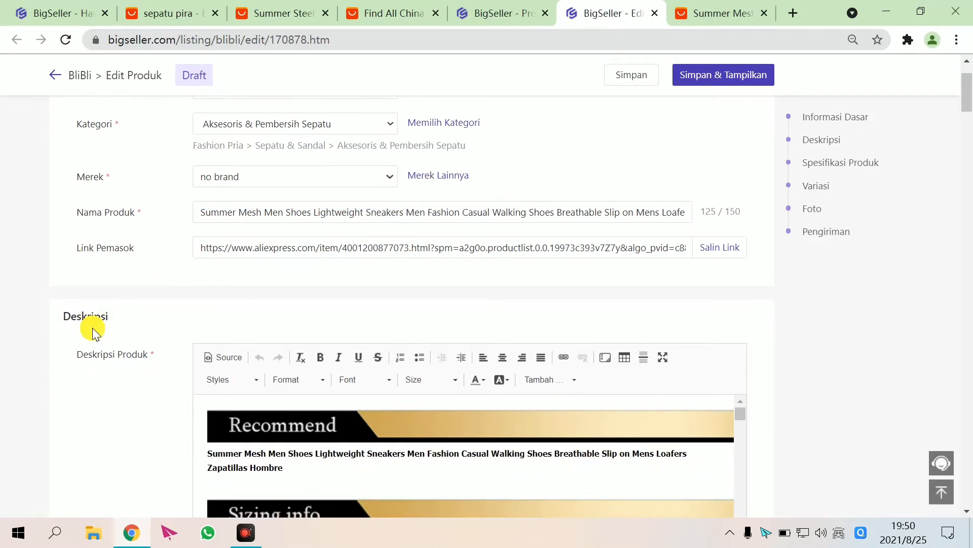
{"action": "scroll", "coordinate": [189, 274], "scroll_direction": "up", "scroll_amount": 1}
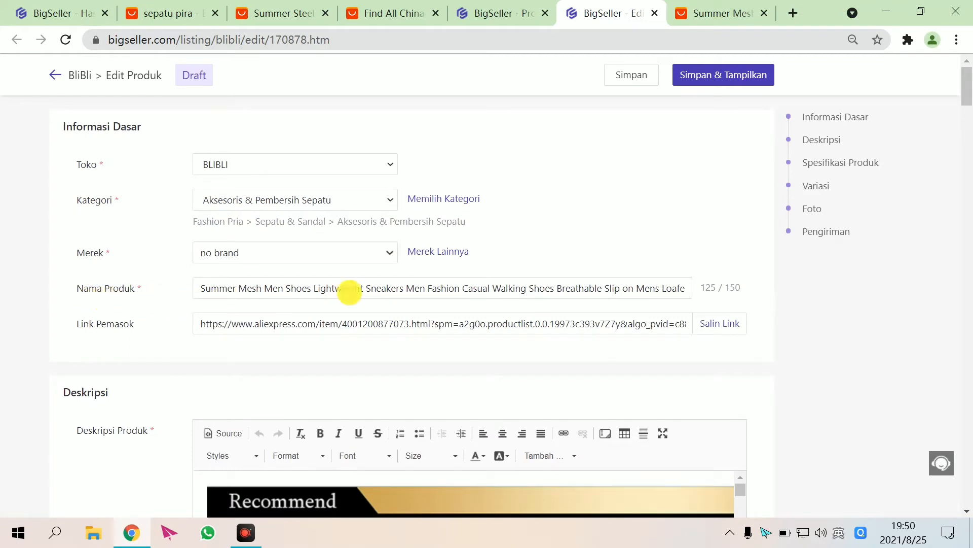
{"action": "left_click", "coordinate": [349, 293]}
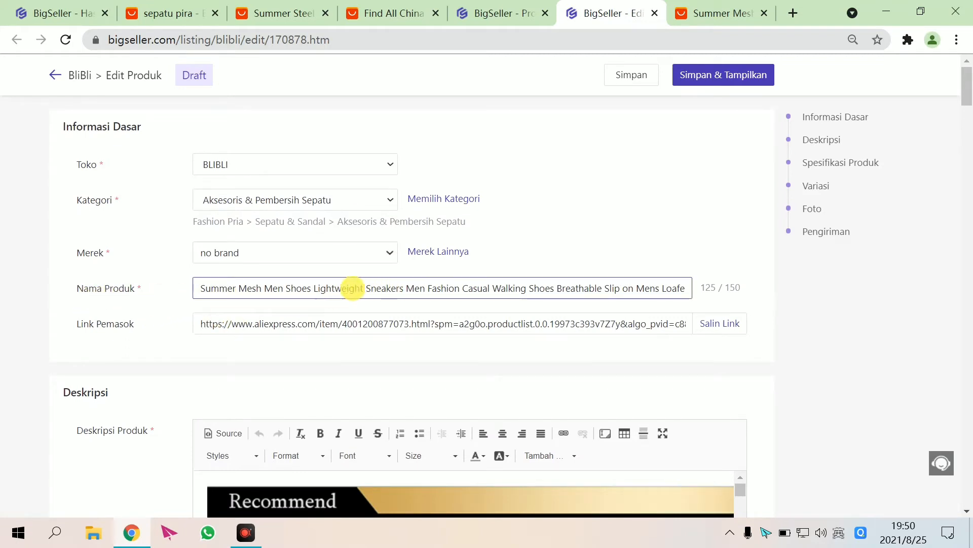
{"action": "left_click", "coordinate": [181, 339]}
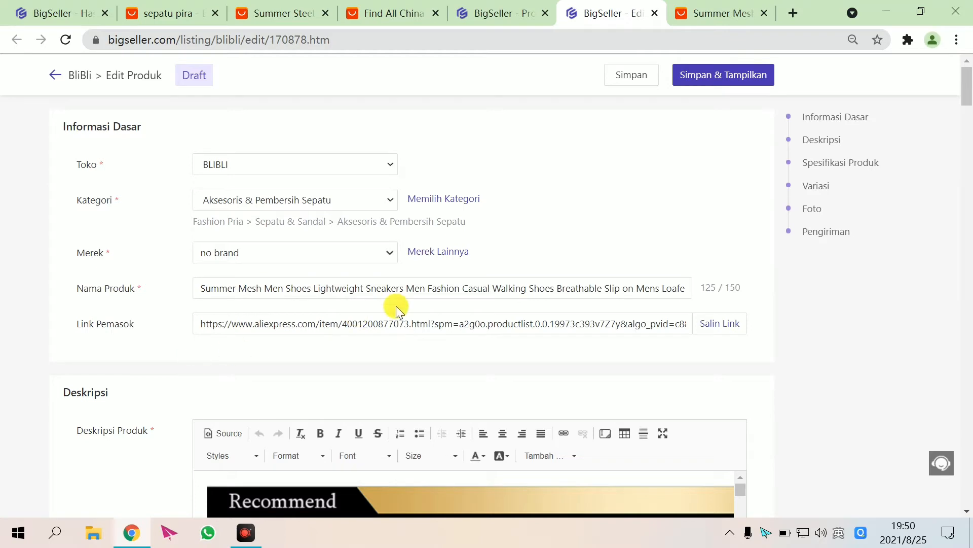
Delete the Recommend and Sizing info banner images from the product description
{"action": "scroll", "coordinate": [396, 306], "scroll_direction": "down", "scroll_amount": 5}
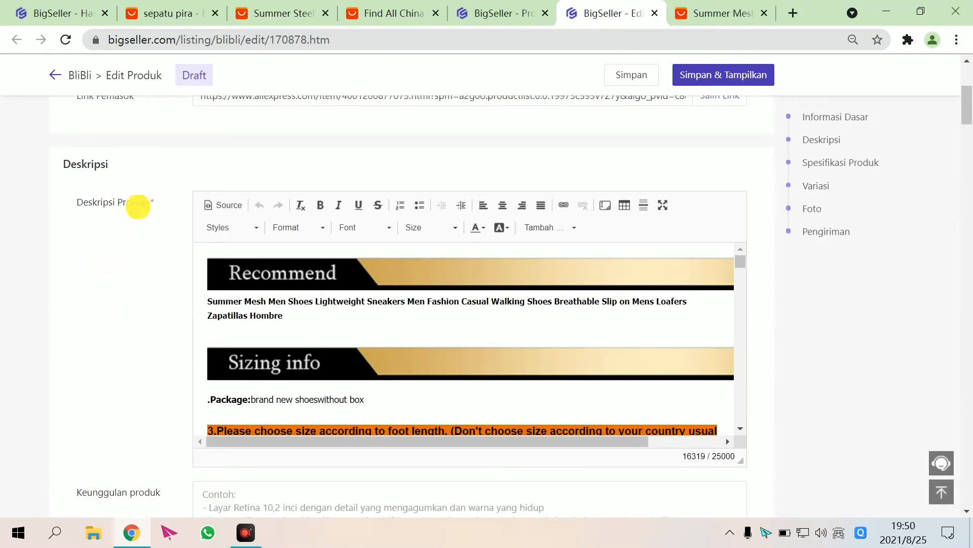
{"action": "left_click", "coordinate": [406, 282]}
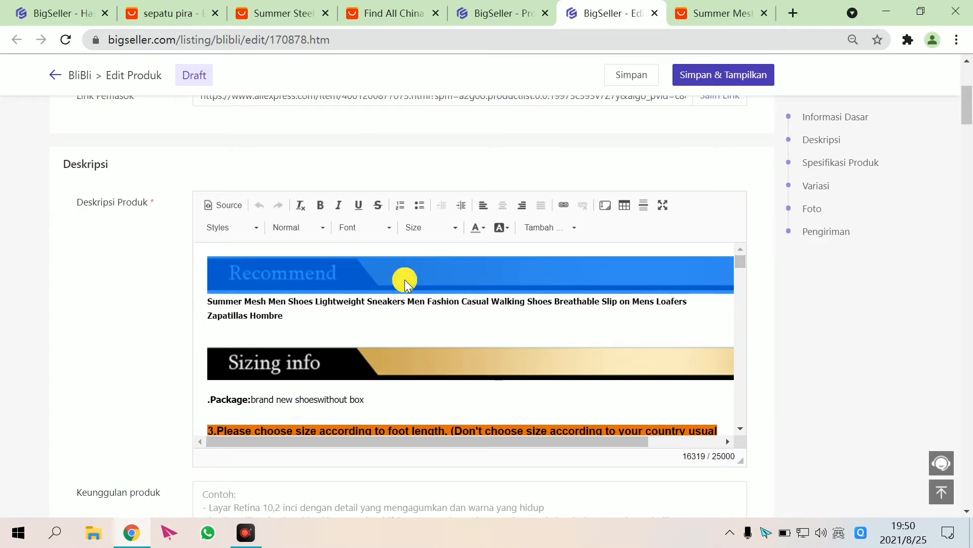
{"action": "key", "text": "Delete"}
{"action": "left_click", "coordinate": [334, 344]}
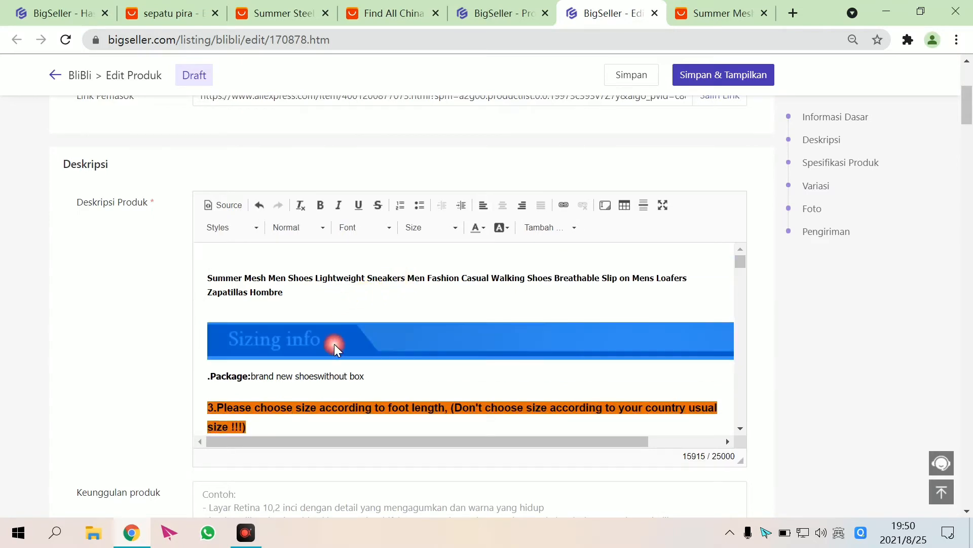
{"action": "key", "text": "Delete"}
Delete the EU Size37 line from the size chart in the product description
{"action": "left_click", "coordinate": [375, 383]}
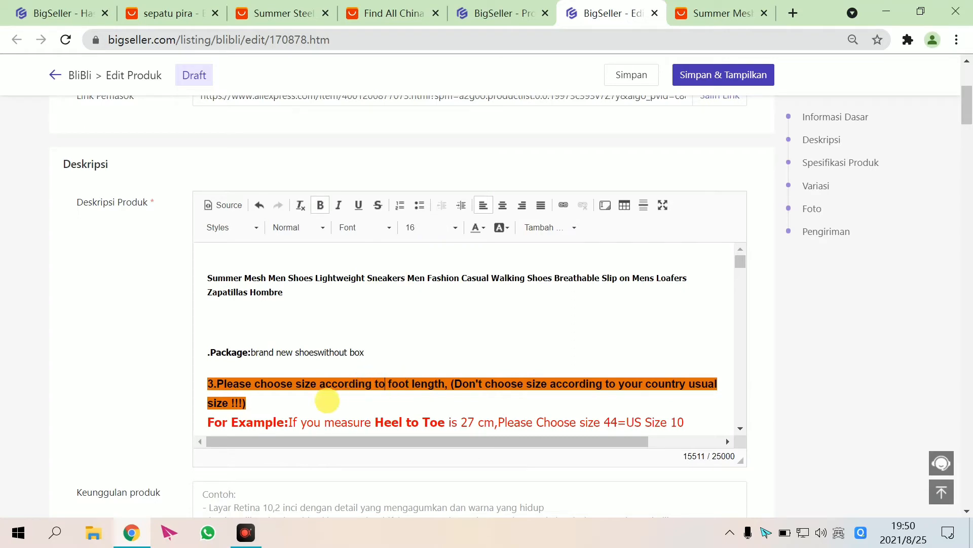
{"action": "scroll", "coordinate": [304, 373], "scroll_direction": "down", "scroll_amount": 4}
{"action": "scroll", "coordinate": [160, 364], "scroll_direction": "down", "scroll_amount": 5}
{"action": "scroll", "coordinate": [163, 363], "scroll_direction": "up", "scroll_amount": 6}
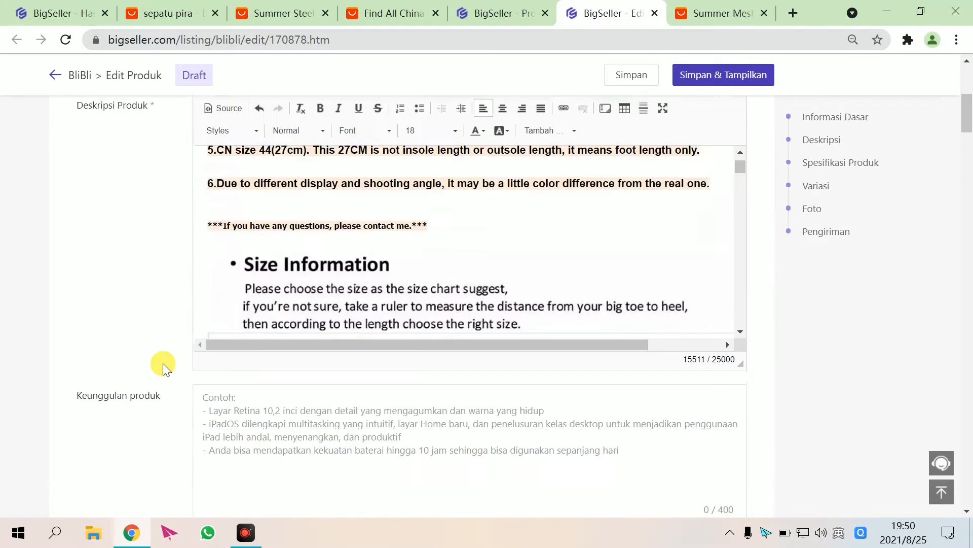
{"action": "scroll", "coordinate": [363, 413], "scroll_direction": "down", "scroll_amount": 3}
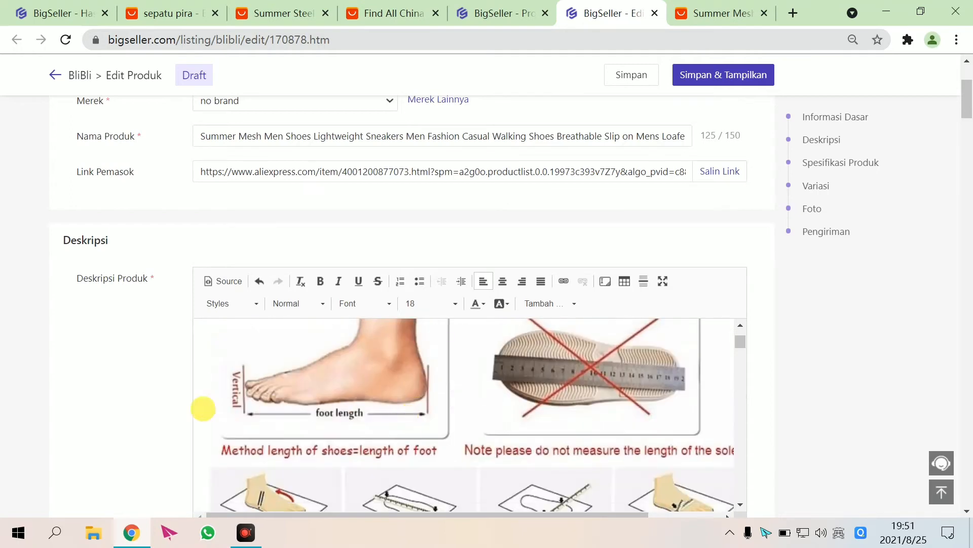
{"action": "scroll", "coordinate": [402, 409], "scroll_direction": "down", "scroll_amount": 5}
{"action": "scroll", "coordinate": [167, 398], "scroll_direction": "down", "scroll_amount": 10}
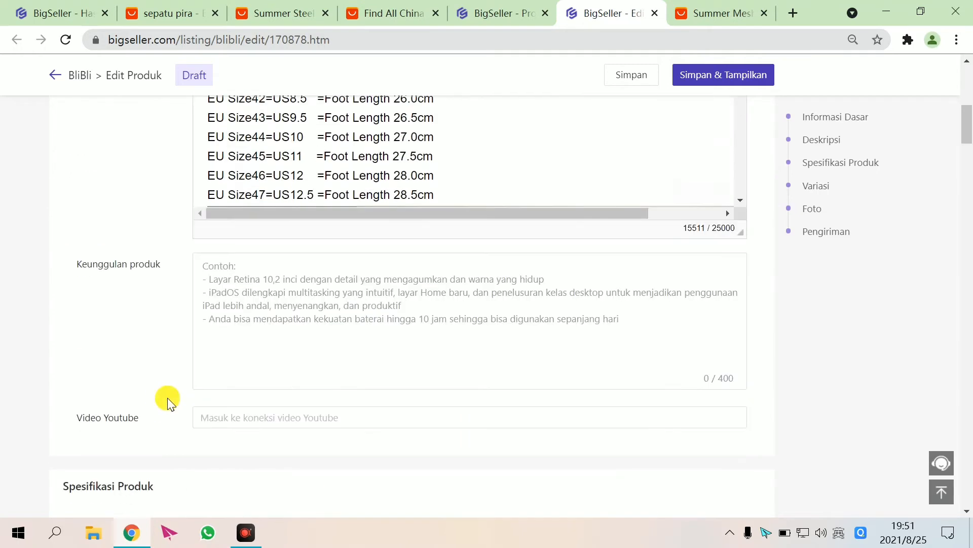
{"action": "scroll", "coordinate": [148, 394], "scroll_direction": "up", "scroll_amount": 6}
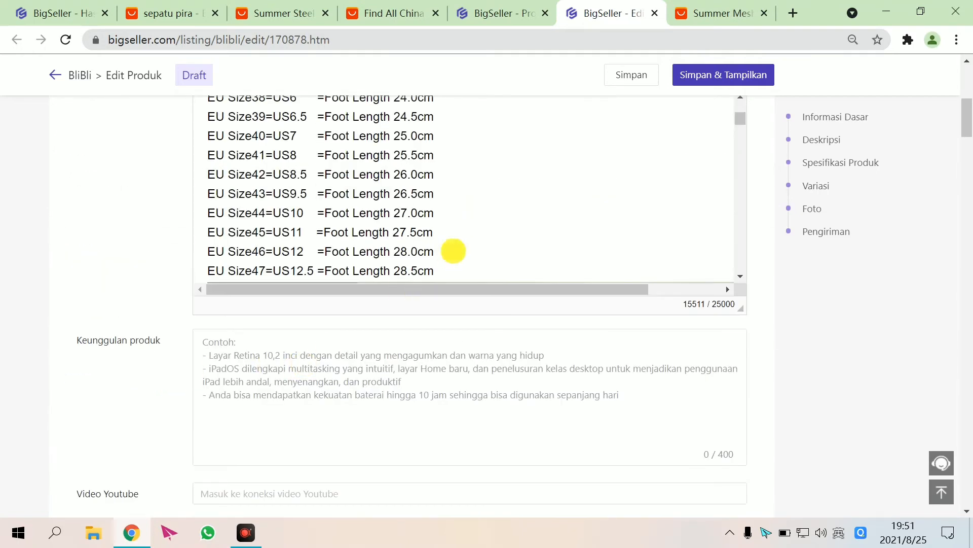
{"action": "left_click", "coordinate": [414, 262]}
{"action": "scroll", "coordinate": [414, 261], "scroll_direction": "up", "scroll_amount": 5}
{"action": "scroll", "coordinate": [347, 245], "scroll_direction": "down", "scroll_amount": 2}
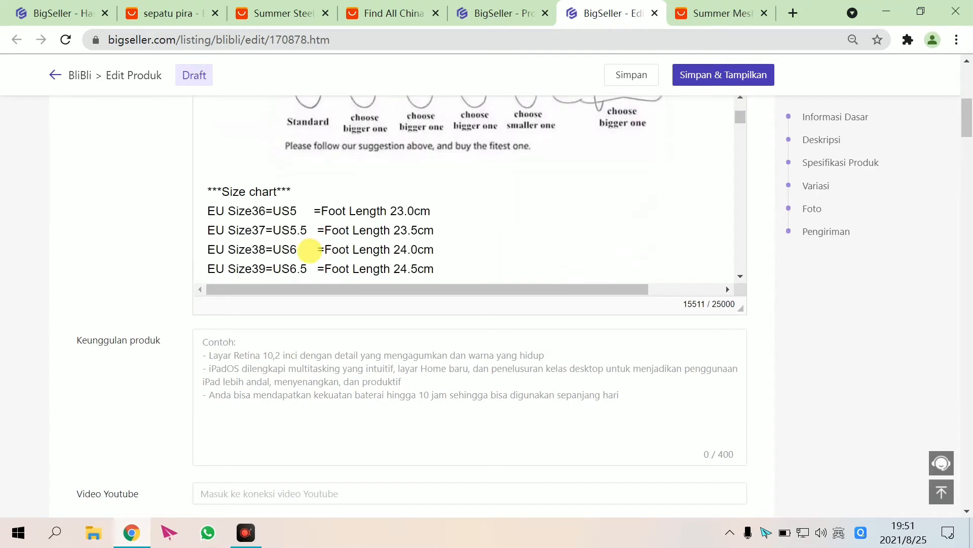
{"action": "left_click_drag", "start_coordinate": [446, 233], "coordinate": [206, 231]}
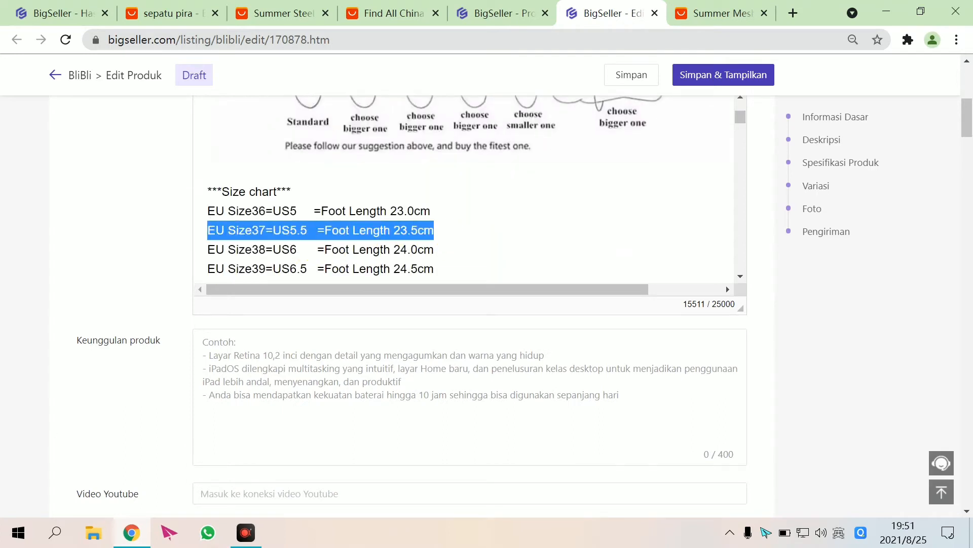
{"action": "key", "text": "BackSpace"}
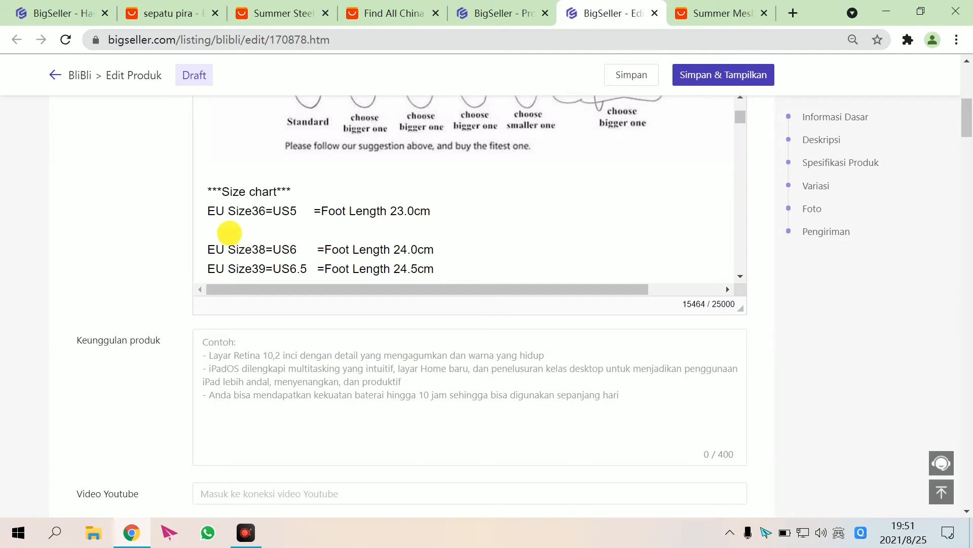
Deselect size 10 in the Ukuran variation options and select it again
{"action": "scroll", "coordinate": [174, 304], "scroll_direction": "down", "scroll_amount": 3}
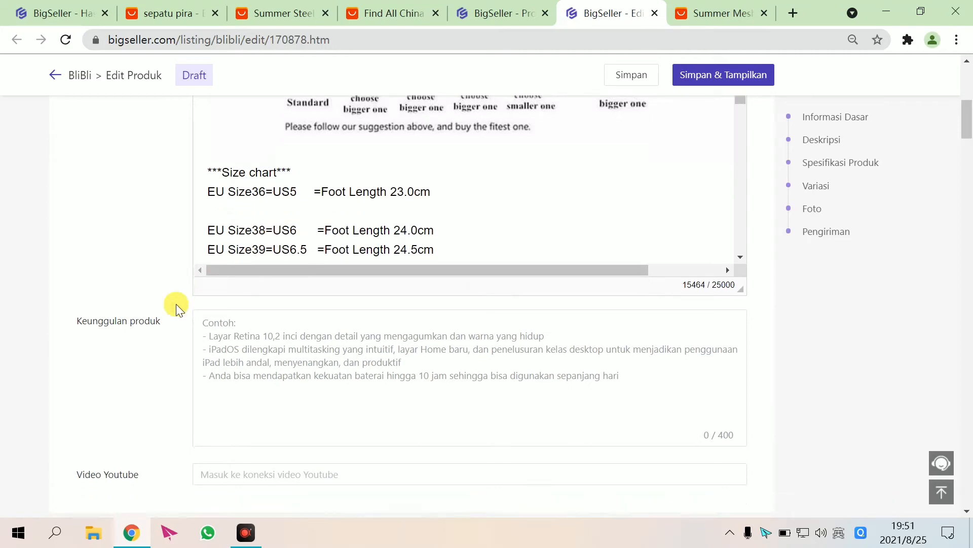
{"action": "scroll", "coordinate": [154, 279], "scroll_direction": "down", "scroll_amount": 7}
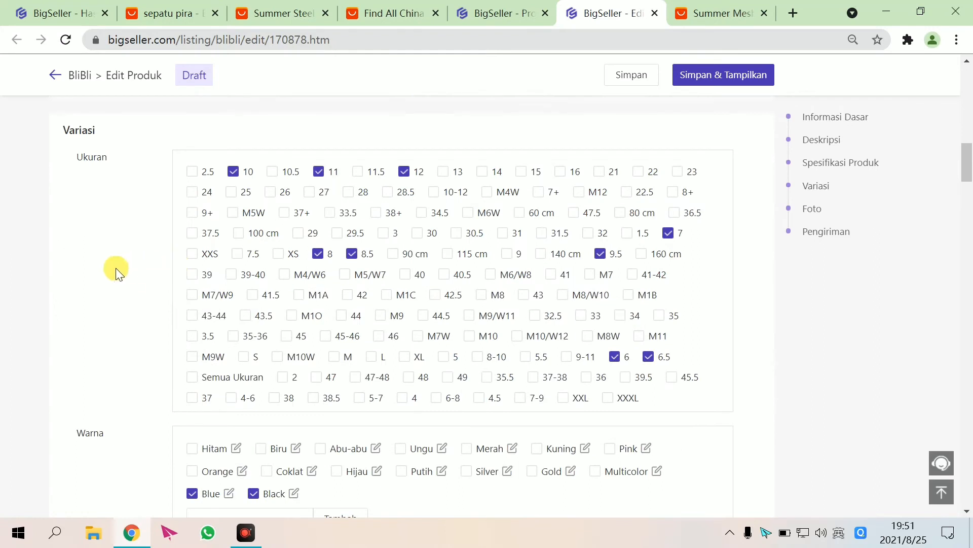
{"action": "left_click", "coordinate": [242, 177]}
{"action": "left_click", "coordinate": [242, 179]}
{"action": "left_click", "coordinate": [242, 178]}
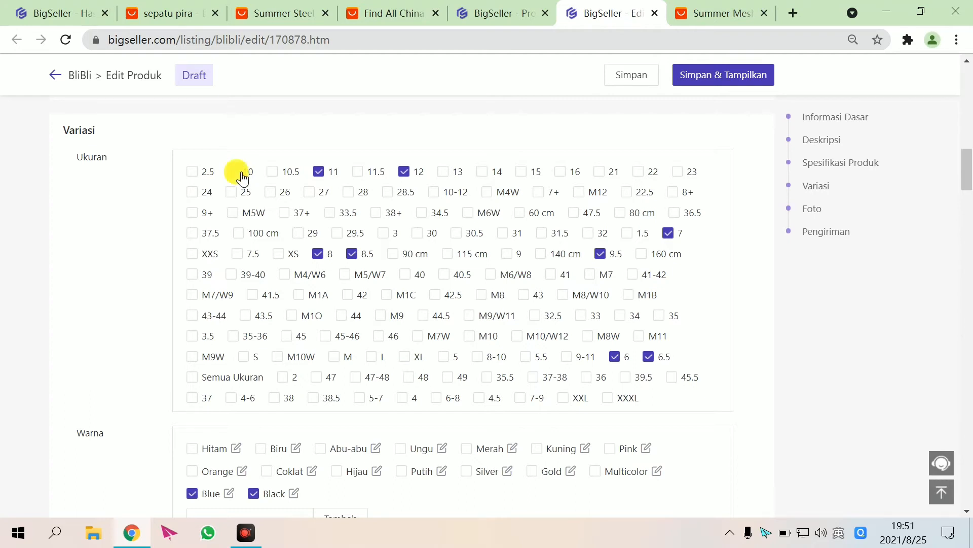
{"action": "left_click", "coordinate": [242, 177]}
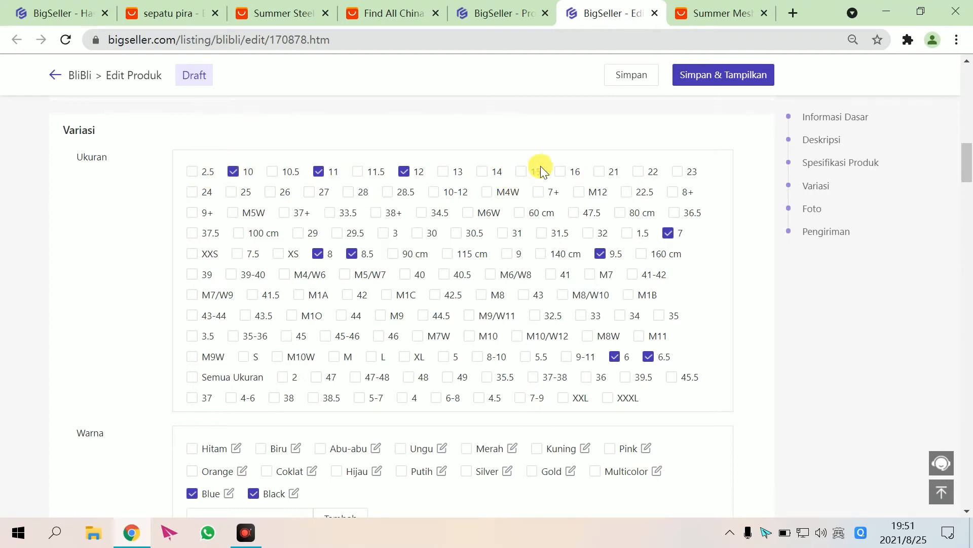
{"action": "left_click", "coordinate": [501, 173]}
Examine the color options and the sales information table with each variant's stock and price fields
{"action": "scroll", "coordinate": [152, 302], "scroll_direction": "down", "scroll_amount": 5}
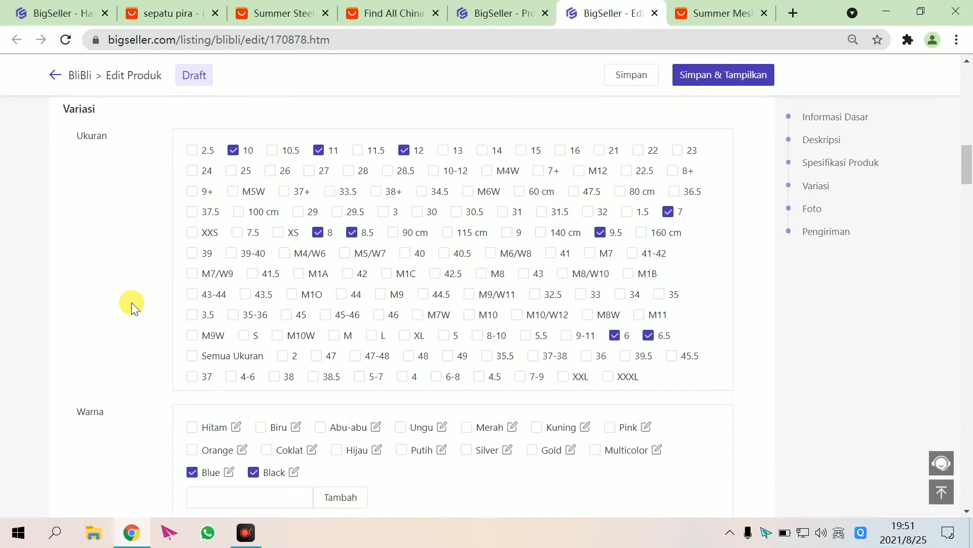
{"action": "scroll", "coordinate": [171, 304], "scroll_direction": "down", "scroll_amount": 4}
{"action": "scroll", "coordinate": [128, 330], "scroll_direction": "up", "scroll_amount": 4}
{"action": "scroll", "coordinate": [213, 337], "scroll_direction": "down", "scroll_amount": 3}
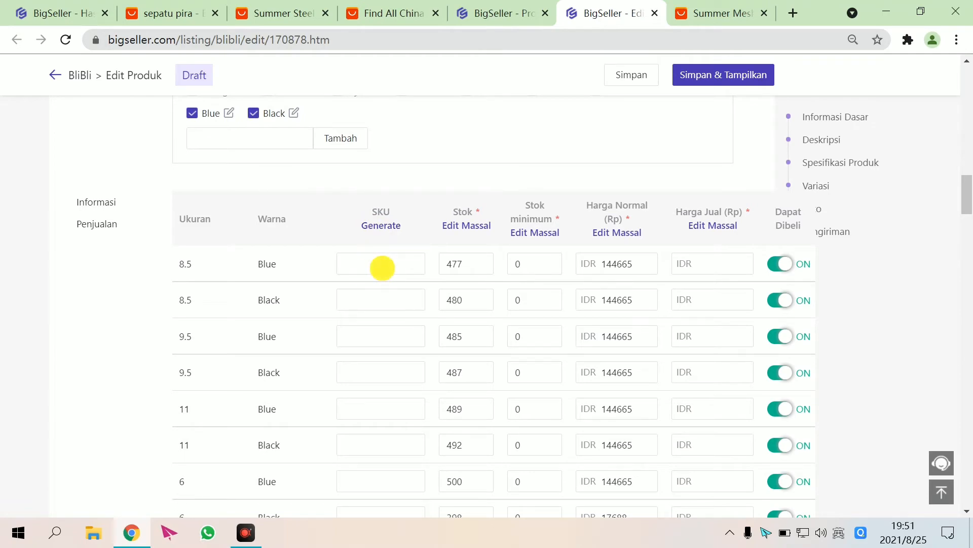
{"action": "scroll", "coordinate": [382, 267], "scroll_direction": "down", "scroll_amount": 4}
{"action": "scroll", "coordinate": [380, 270], "scroll_direction": "up", "scroll_amount": 6}
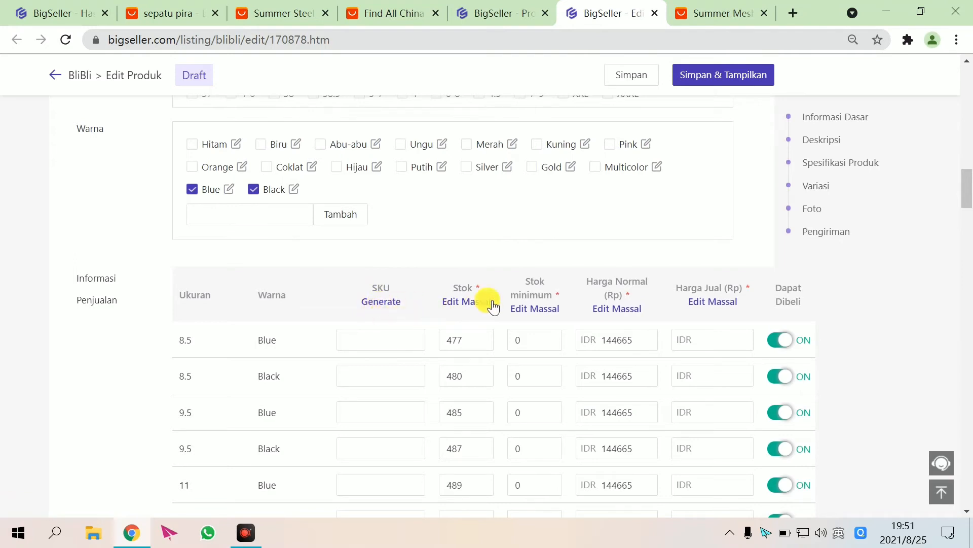
{"action": "scroll", "coordinate": [474, 310], "scroll_direction": "down", "scroll_amount": 12}
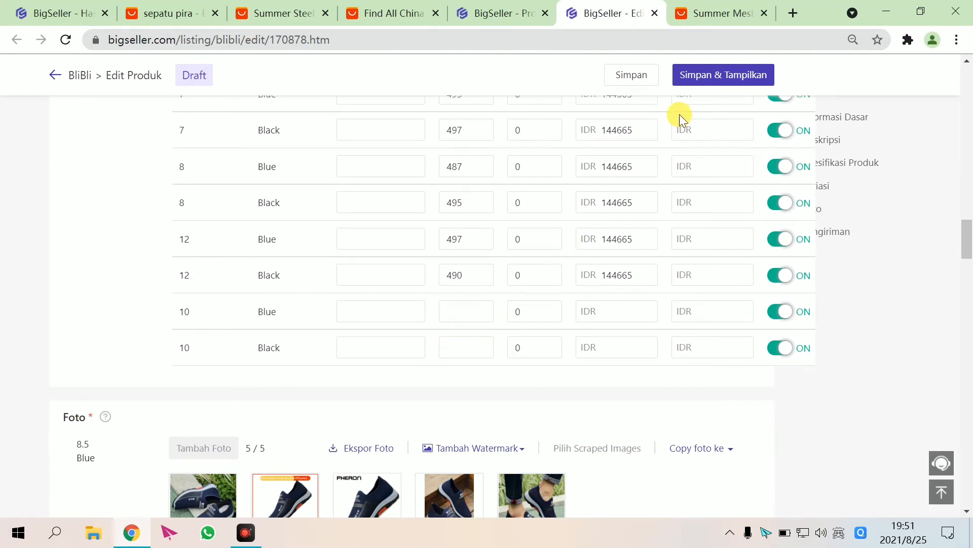
{"action": "scroll", "coordinate": [470, 330], "scroll_direction": "up", "scroll_amount": 1}
{"action": "scroll", "coordinate": [470, 330], "scroll_direction": "up", "scroll_amount": 10}
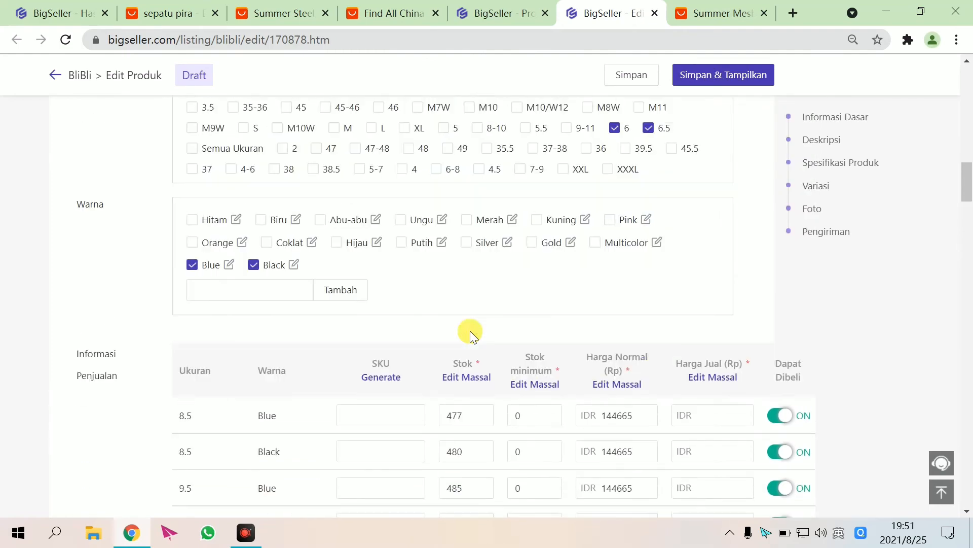
Turn the size 10 Blue variant's purchasable status off and back on
{"action": "scroll", "coordinate": [476, 411], "scroll_direction": "down", "scroll_amount": 11}
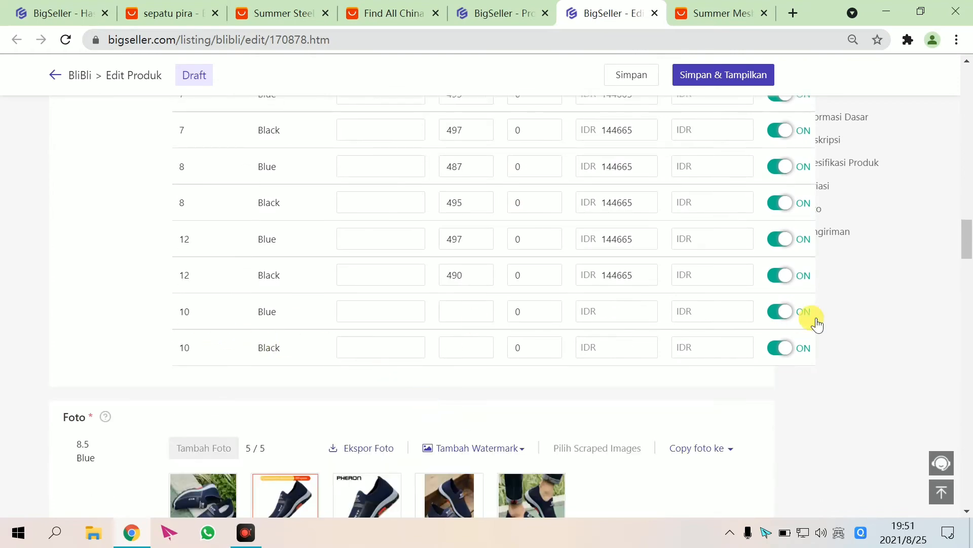
{"action": "left_click", "coordinate": [781, 317]}
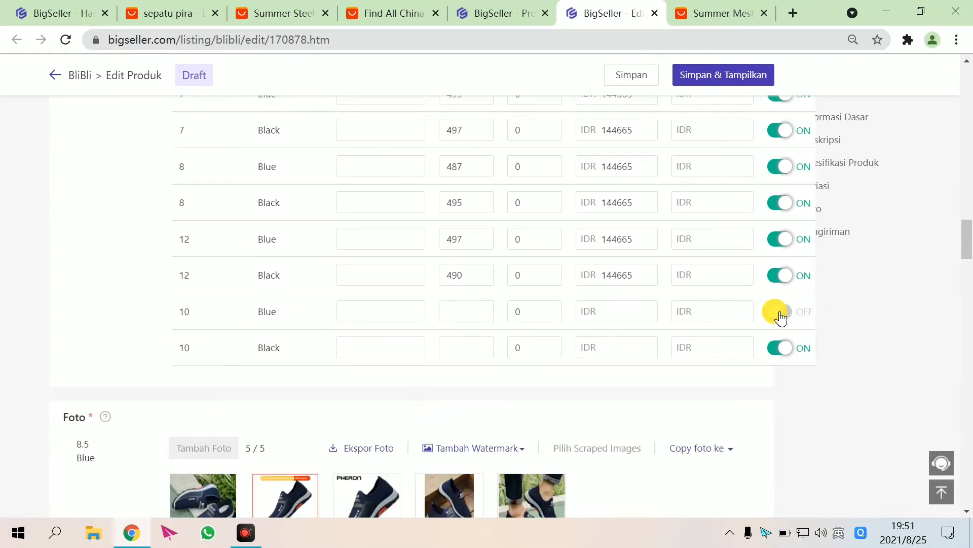
{"action": "left_click", "coordinate": [781, 317]}
Set the stock of all variants to 100 with a bulk edit
{"action": "scroll", "coordinate": [522, 314], "scroll_direction": "up", "scroll_amount": 1}
{"action": "scroll", "coordinate": [522, 315], "scroll_direction": "up", "scroll_amount": 12}
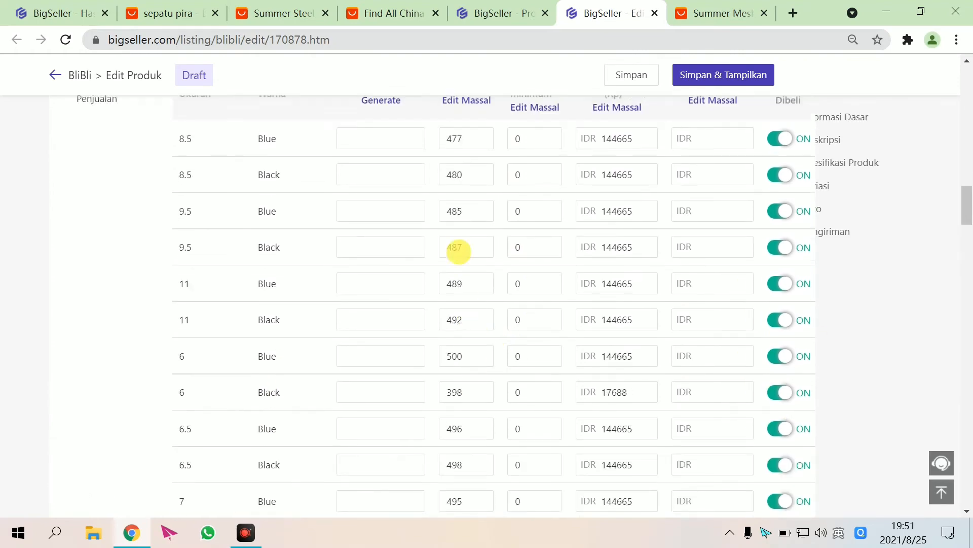
{"action": "left_click", "coordinate": [467, 304]}
{"action": "left_click", "coordinate": [455, 125]}
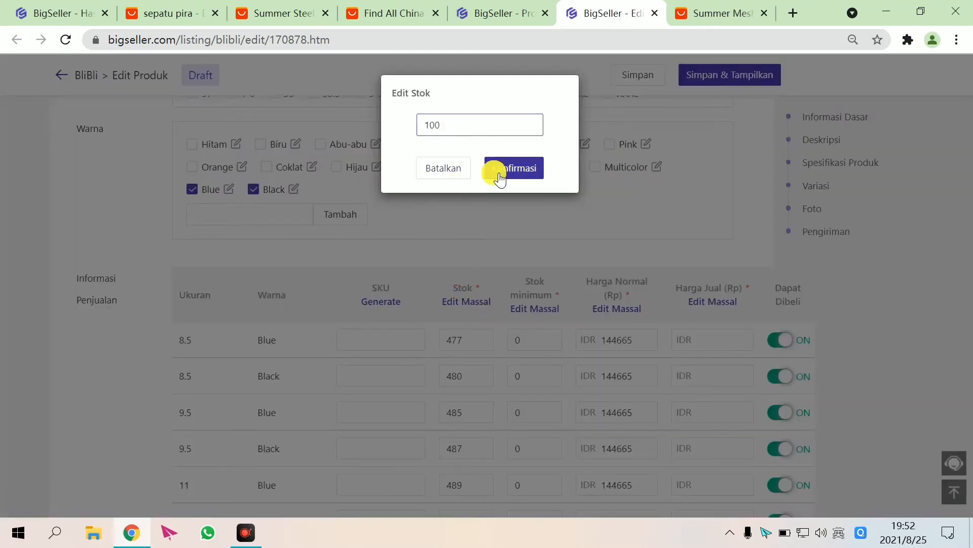
{"action": "left_click", "coordinate": [514, 168]}
{"action": "scroll", "coordinate": [492, 332], "scroll_direction": "down", "scroll_amount": 15}
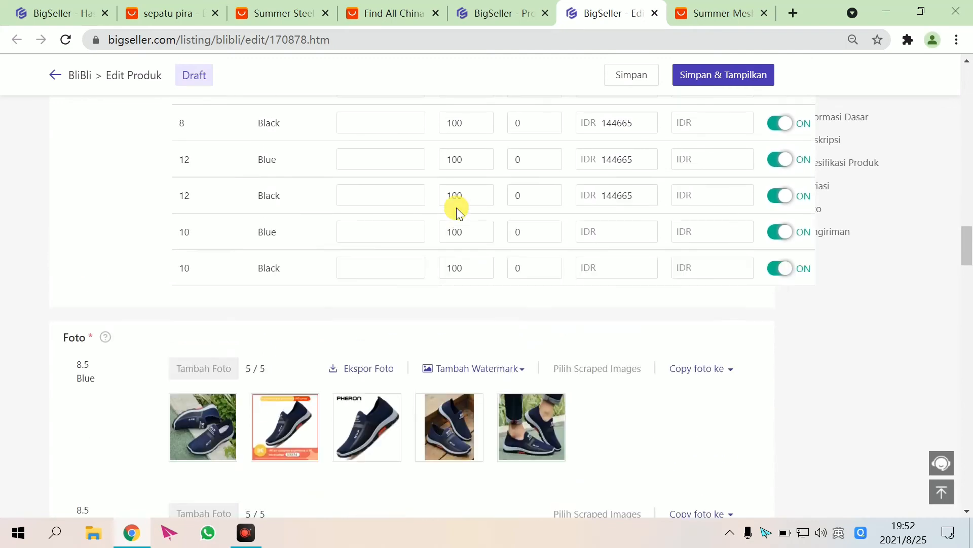
Set the minimum stock of all variants to 50 with a bulk edit
{"action": "scroll", "coordinate": [487, 218], "scroll_direction": "up", "scroll_amount": 14}
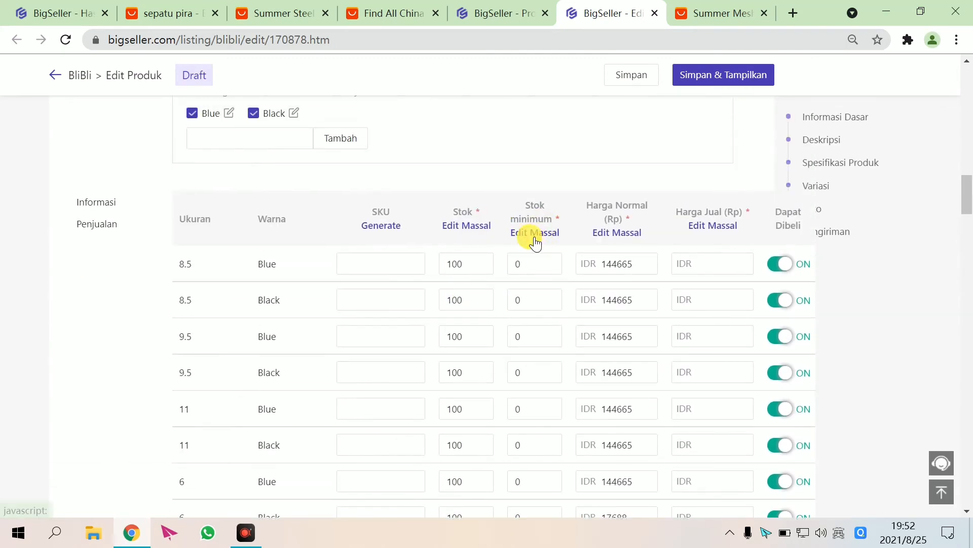
{"action": "left_click", "coordinate": [528, 235]}
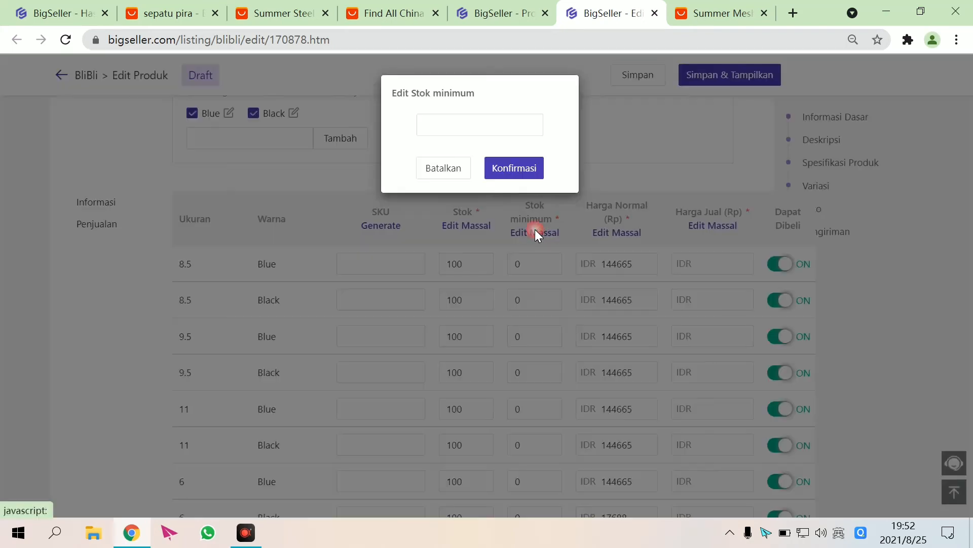
{"action": "left_click", "coordinate": [436, 123]}
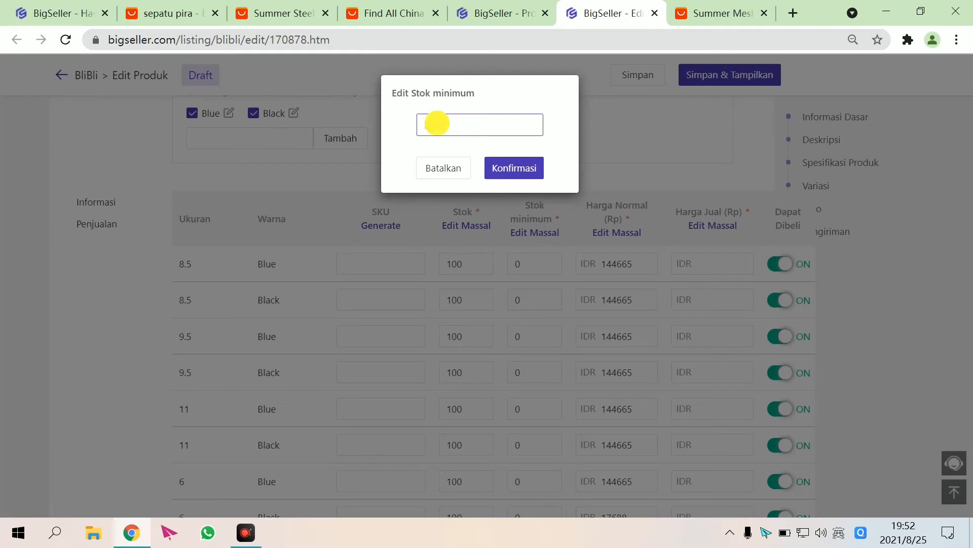
{"action": "type", "text": "50"}
{"action": "left_click", "coordinate": [504, 169]}
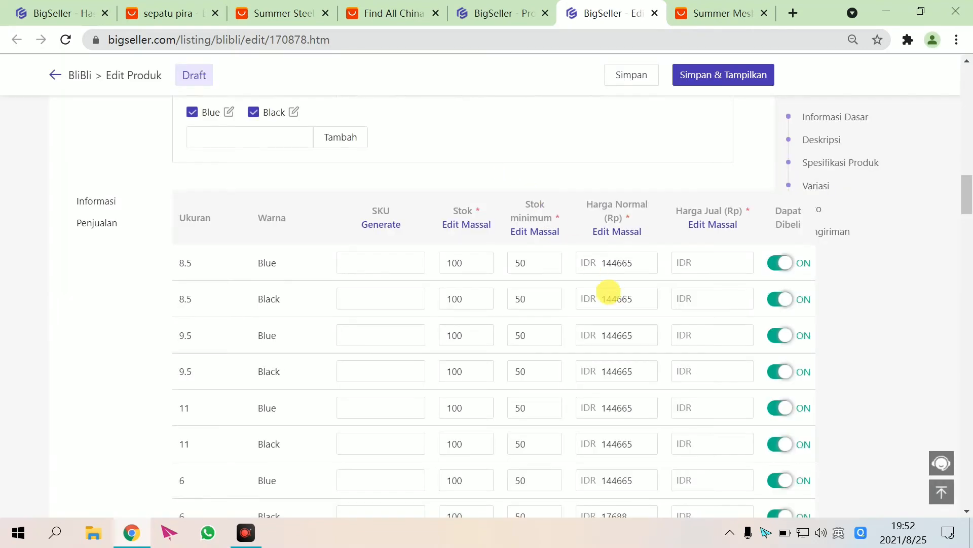
Set the normal price (Harga Normal) of all variants to IDR 200000 with a bulk edit
{"action": "scroll", "coordinate": [553, 302], "scroll_direction": "down", "scroll_amount": 5}
{"action": "scroll", "coordinate": [553, 303], "scroll_direction": "up", "scroll_amount": 5}
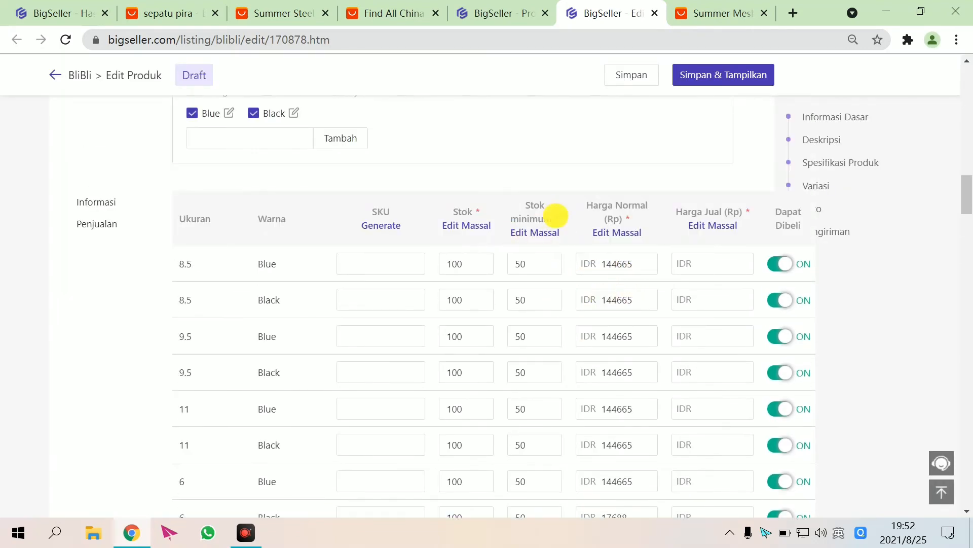
{"action": "scroll", "coordinate": [630, 315], "scroll_direction": "down", "scroll_amount": 12}
{"action": "scroll", "coordinate": [629, 321], "scroll_direction": "up", "scroll_amount": 5}
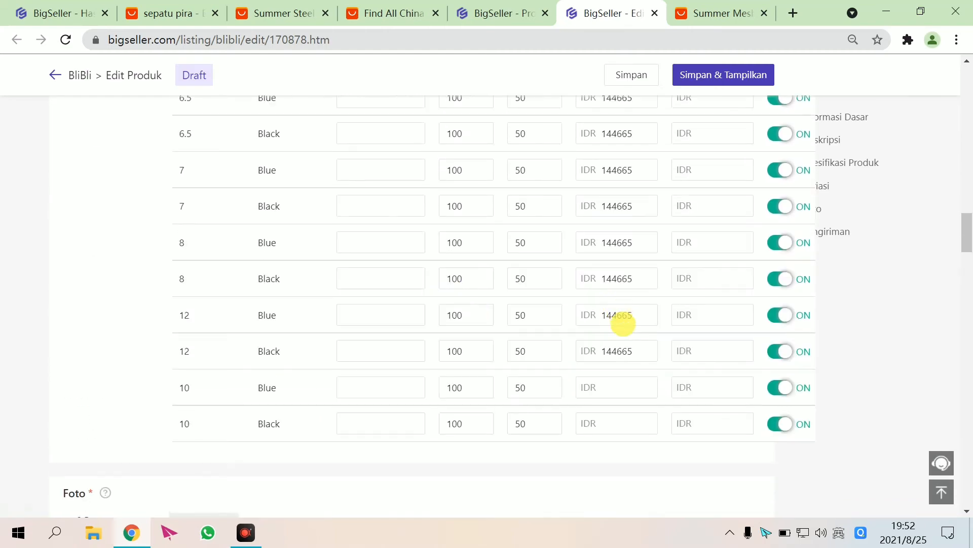
{"action": "scroll", "coordinate": [603, 411], "scroll_direction": "up", "scroll_amount": 6}
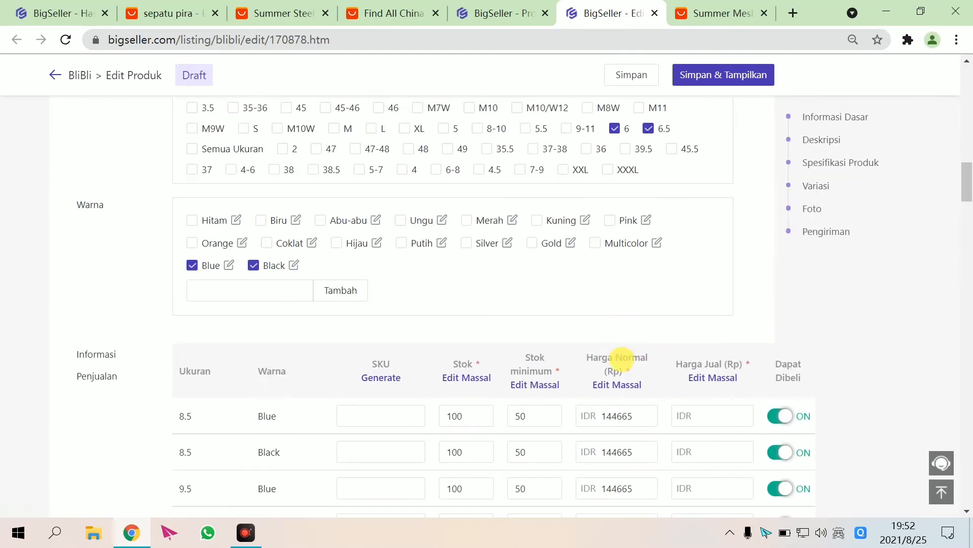
{"action": "scroll", "coordinate": [610, 398], "scroll_direction": "down", "scroll_amount": 13}
{"action": "scroll", "coordinate": [613, 355], "scroll_direction": "up", "scroll_amount": 12}
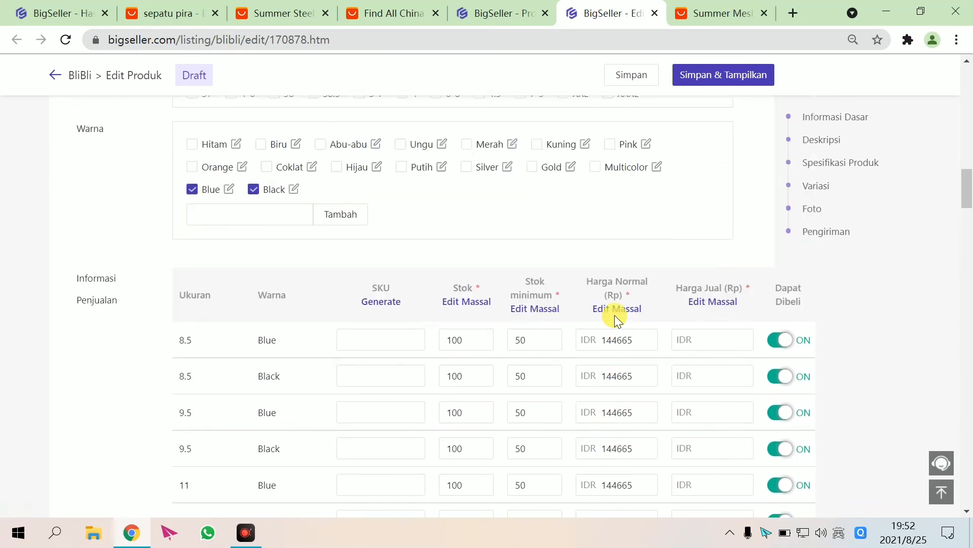
{"action": "left_click", "coordinate": [616, 314]}
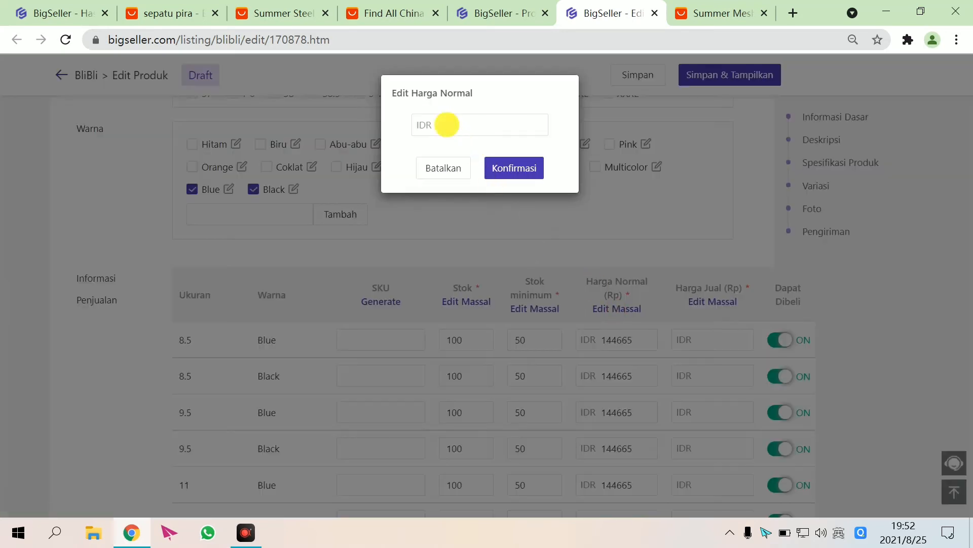
{"action": "left_click", "coordinate": [446, 125]}
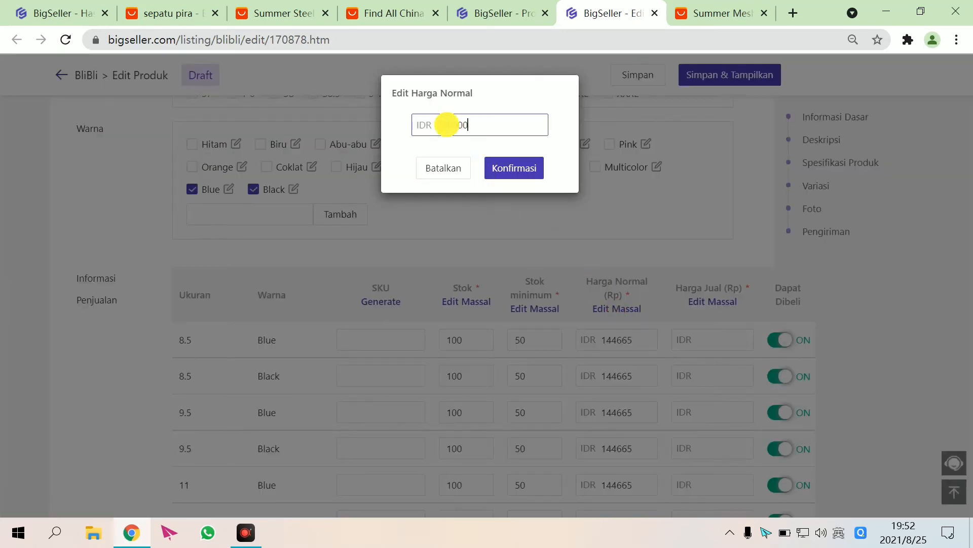
{"action": "left_click", "coordinate": [507, 168]}
{"action": "scroll", "coordinate": [659, 325], "scroll_direction": "down", "scroll_amount": 6}
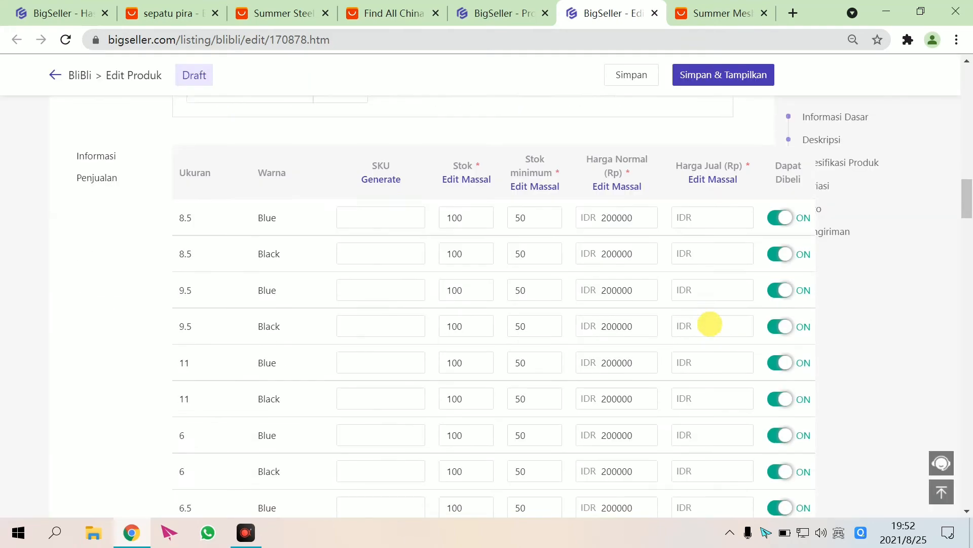
Set the selling price (Harga Jual) of all variants to IDR 180000 with a bulk edit
{"action": "scroll", "coordinate": [582, 317], "scroll_direction": "up", "scroll_amount": 6}
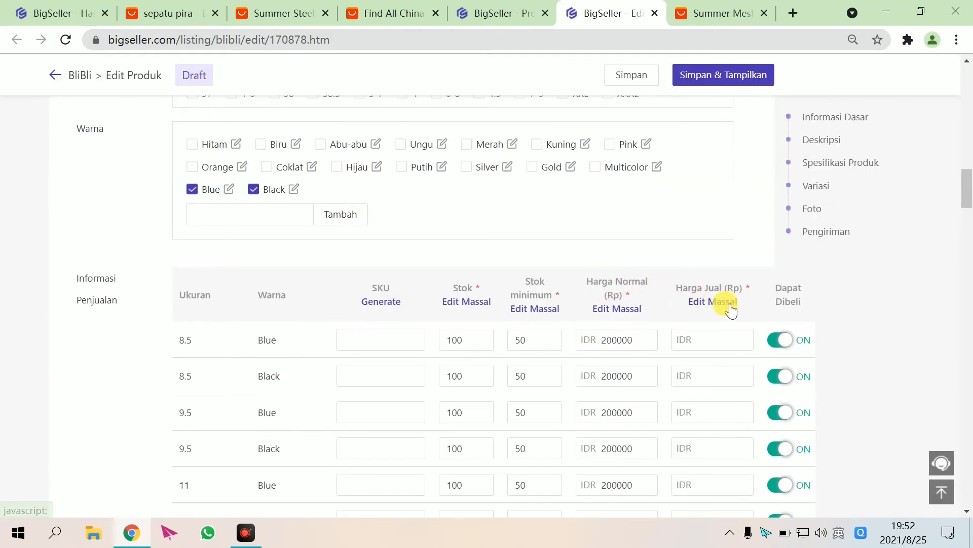
{"action": "left_click", "coordinate": [726, 304]}
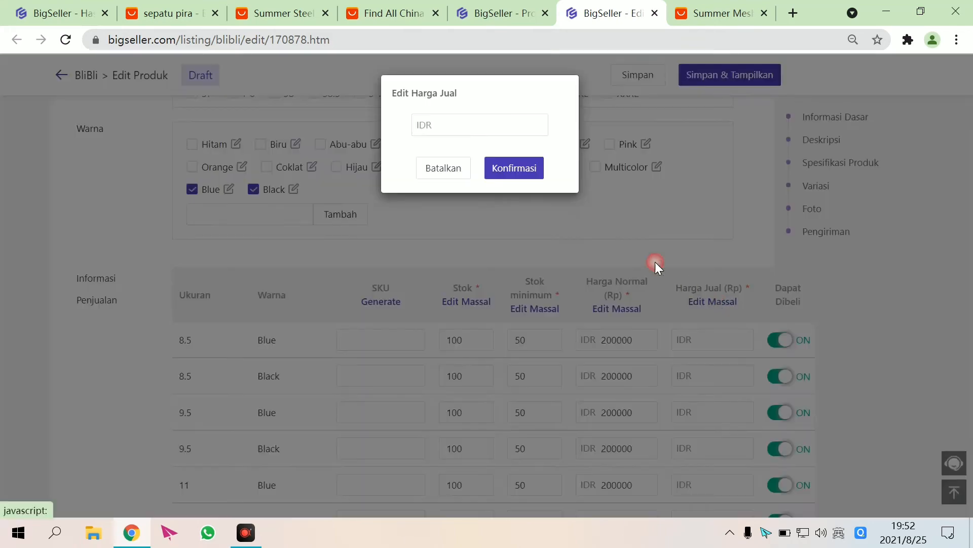
{"action": "left_click", "coordinate": [439, 124]}
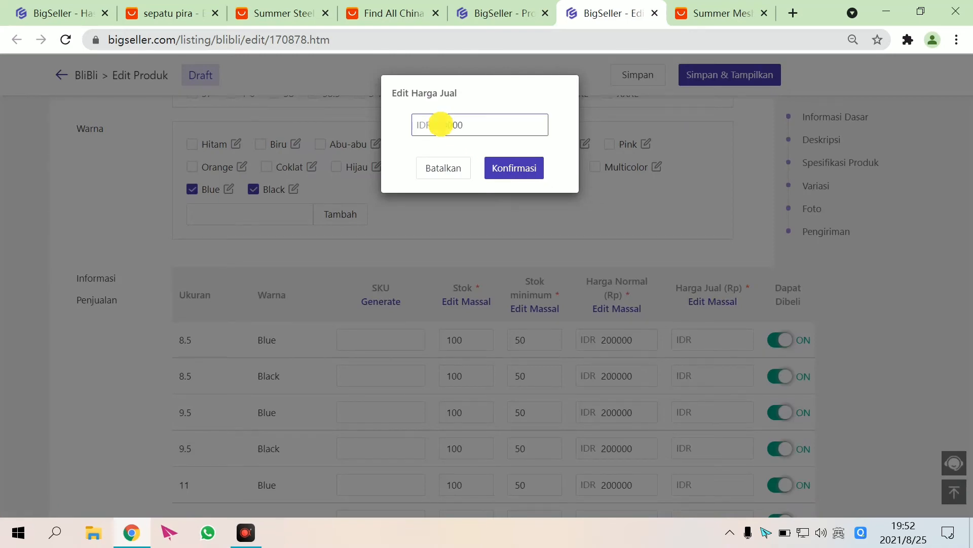
{"action": "type", "text": "180000"}
{"action": "left_click", "coordinate": [514, 168]}
{"action": "scroll", "coordinate": [597, 295], "scroll_direction": "down", "scroll_amount": 10}
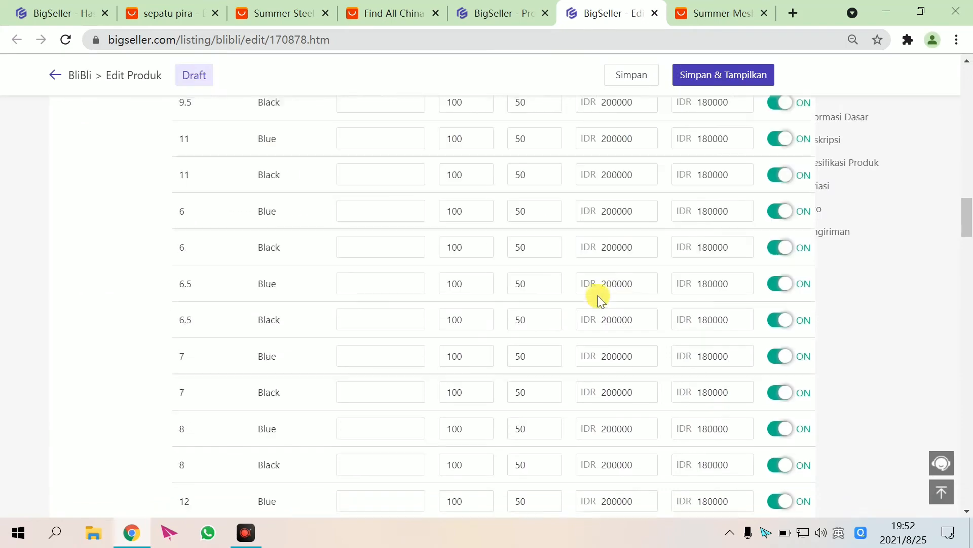
Check the stock, prices and purchasable status of every variant in the sales information table
{"action": "scroll", "coordinate": [570, 290], "scroll_direction": "up", "scroll_amount": 9}
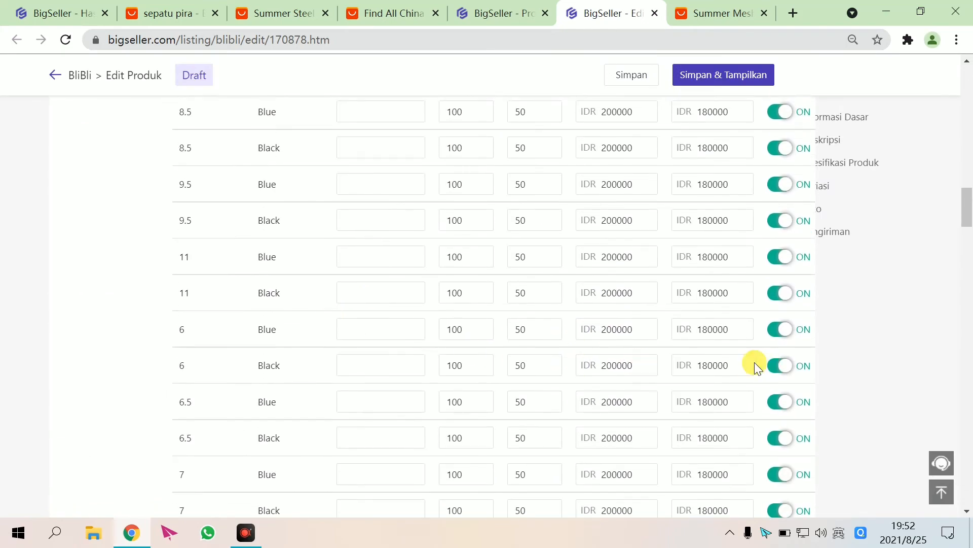
{"action": "scroll", "coordinate": [376, 352], "scroll_direction": "down", "scroll_amount": 5}
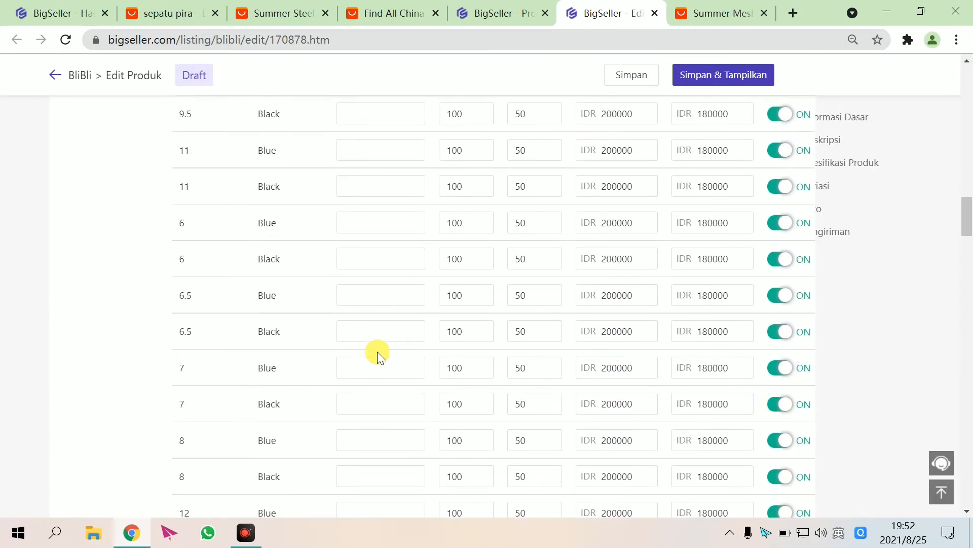
{"action": "scroll", "coordinate": [305, 369], "scroll_direction": "down", "scroll_amount": 4}
{"action": "scroll", "coordinate": [279, 311], "scroll_direction": "up", "scroll_amount": 2}
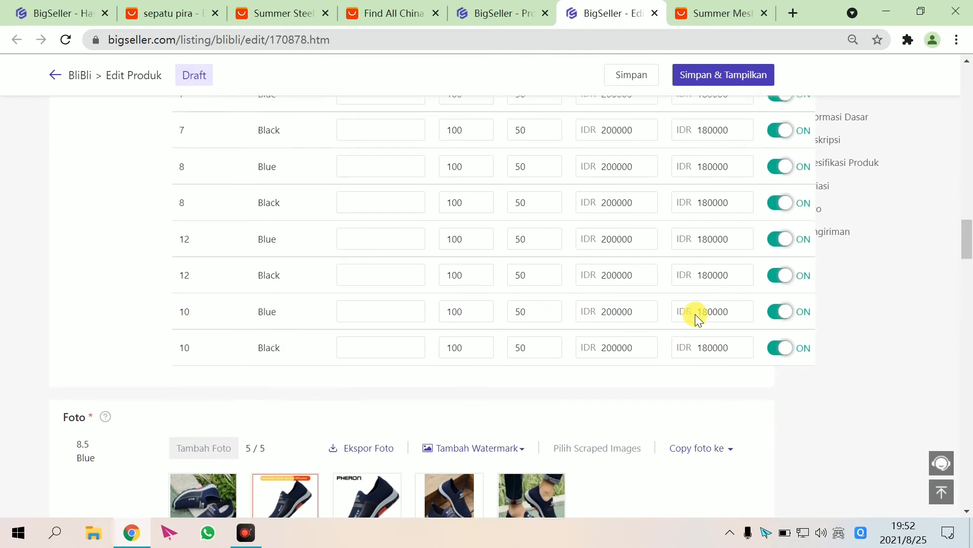
{"action": "left_click", "coordinate": [779, 354]}
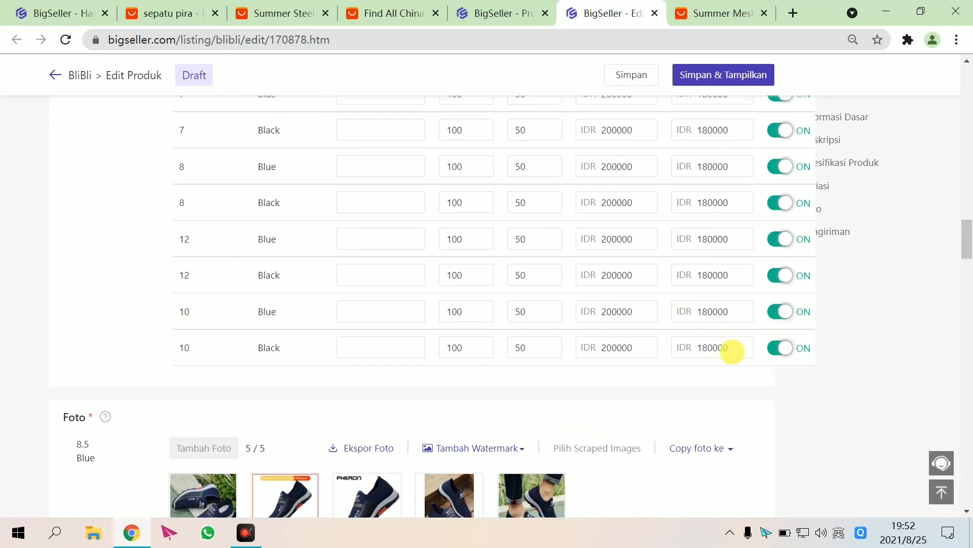
{"action": "scroll", "coordinate": [513, 343], "scroll_direction": "up", "scroll_amount": 7}
{"action": "scroll", "coordinate": [432, 341], "scroll_direction": "down", "scroll_amount": 12}
{"action": "scroll", "coordinate": [290, 348], "scroll_direction": "up", "scroll_amount": 5}
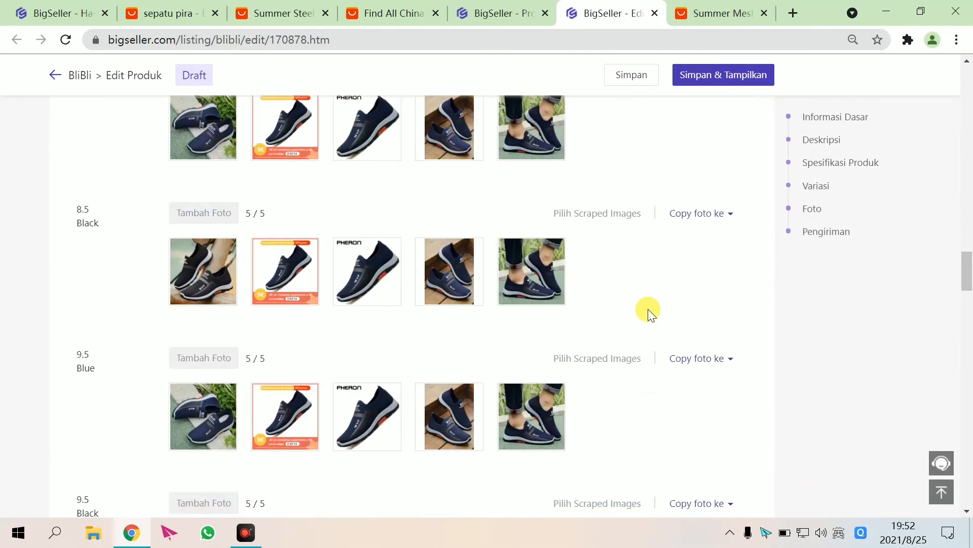
{"action": "scroll", "coordinate": [614, 355], "scroll_direction": "up", "scroll_amount": 1}
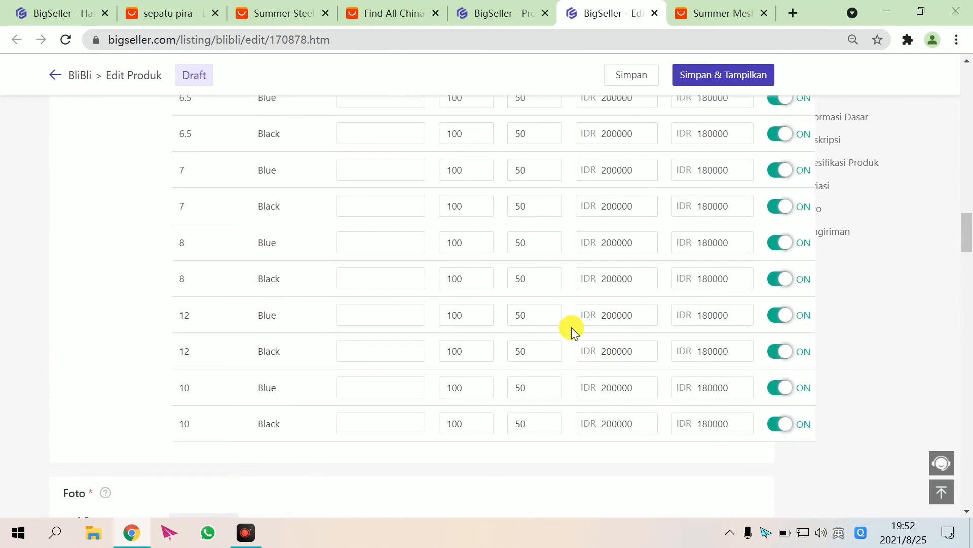
Move the first photo of the size 8.5 Blue variant to fourth place and delete it
{"action": "scroll", "coordinate": [572, 326], "scroll_direction": "down", "scroll_amount": 5}
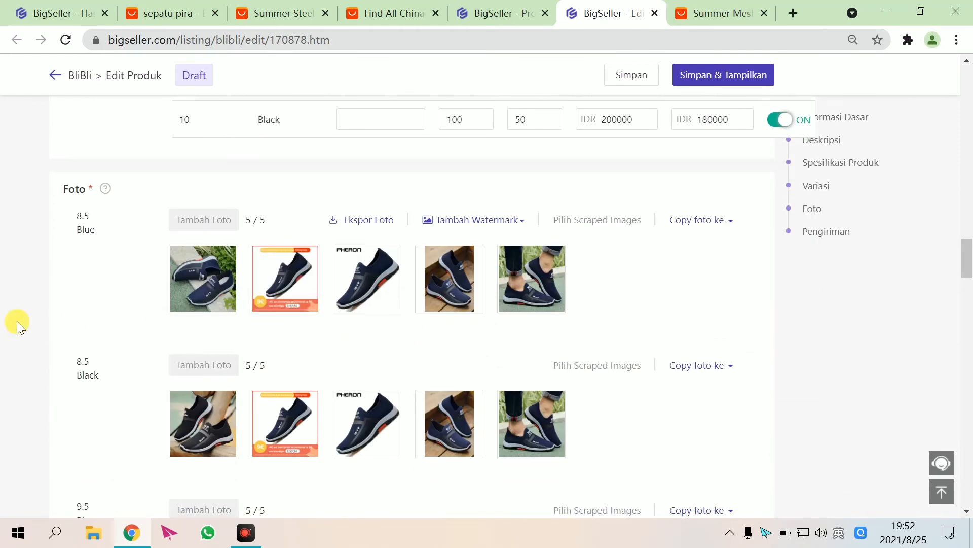
{"action": "mouse_move", "coordinate": [201, 287]}
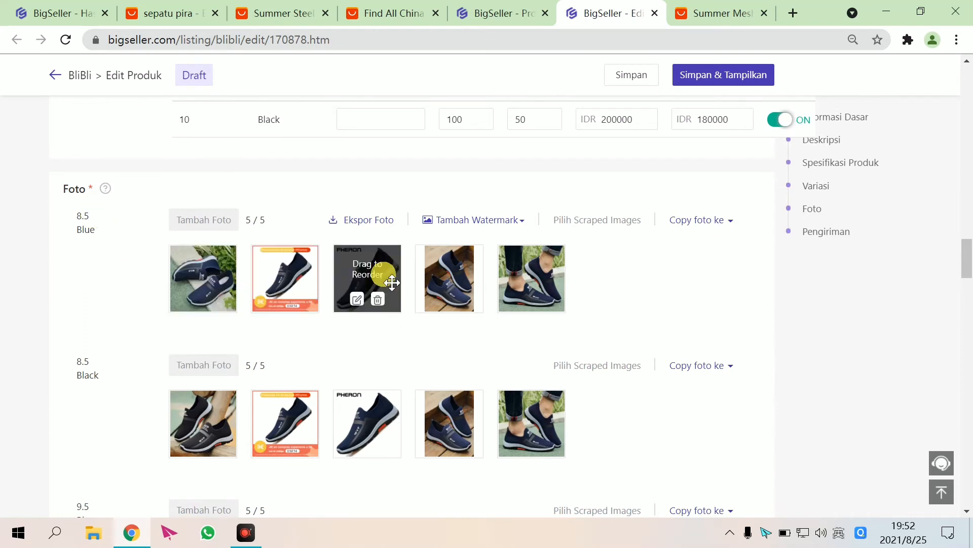
{"action": "mouse_move", "coordinate": [216, 297]}
{"action": "left_click_drag", "start_coordinate": [216, 296], "coordinate": [467, 293]}
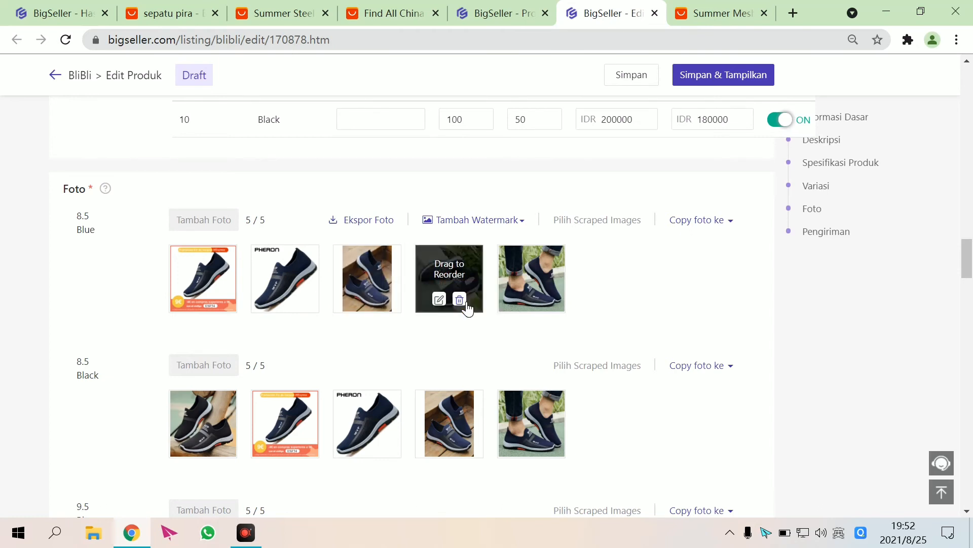
{"action": "left_click", "coordinate": [460, 299]}
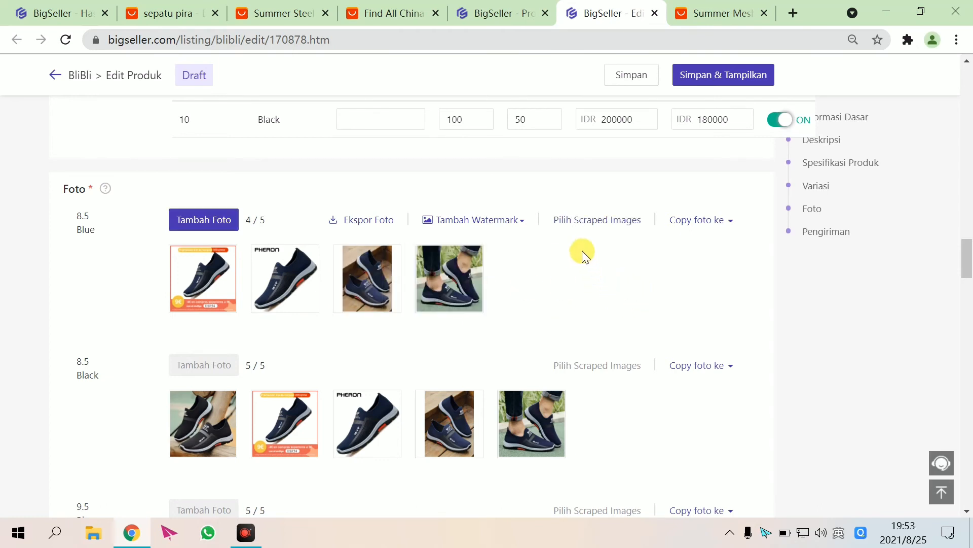
Fill the free photo slot of the size 8.5 Blue variant with one scraped image of the shoes worn with dark jeans
{"action": "left_click", "coordinate": [607, 226]}
{"action": "scroll", "coordinate": [434, 287], "scroll_direction": "down", "scroll_amount": 5}
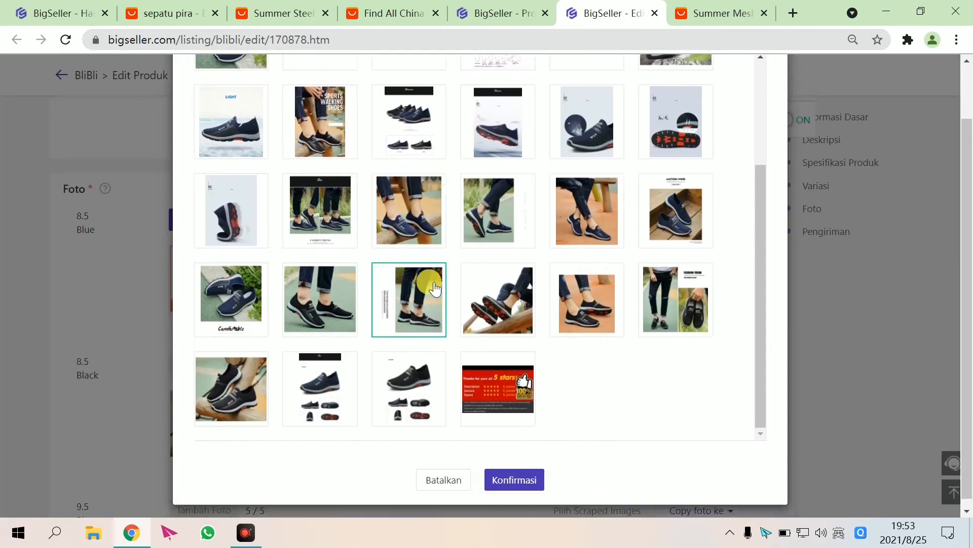
{"action": "left_click", "coordinate": [420, 296]}
{"action": "left_click", "coordinate": [586, 203]}
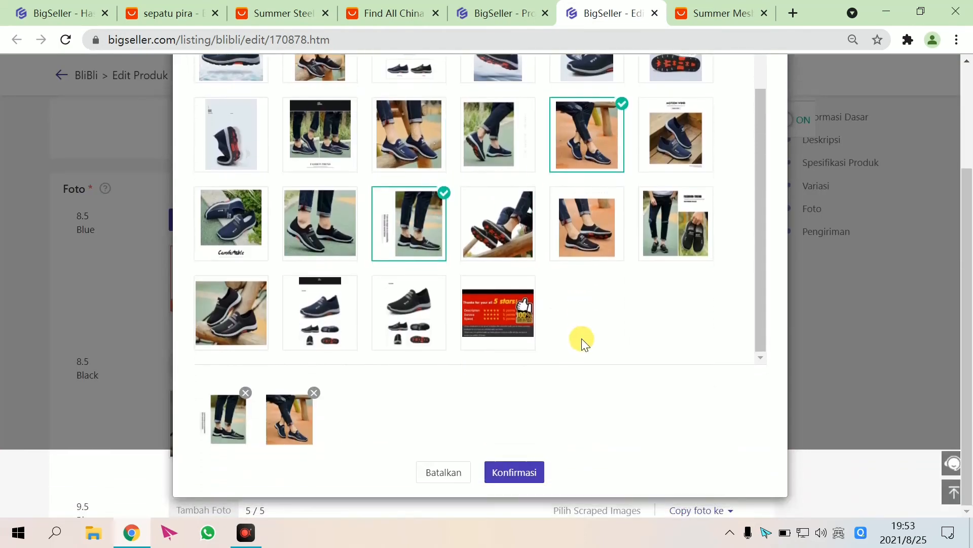
{"action": "left_click", "coordinate": [527, 473]}
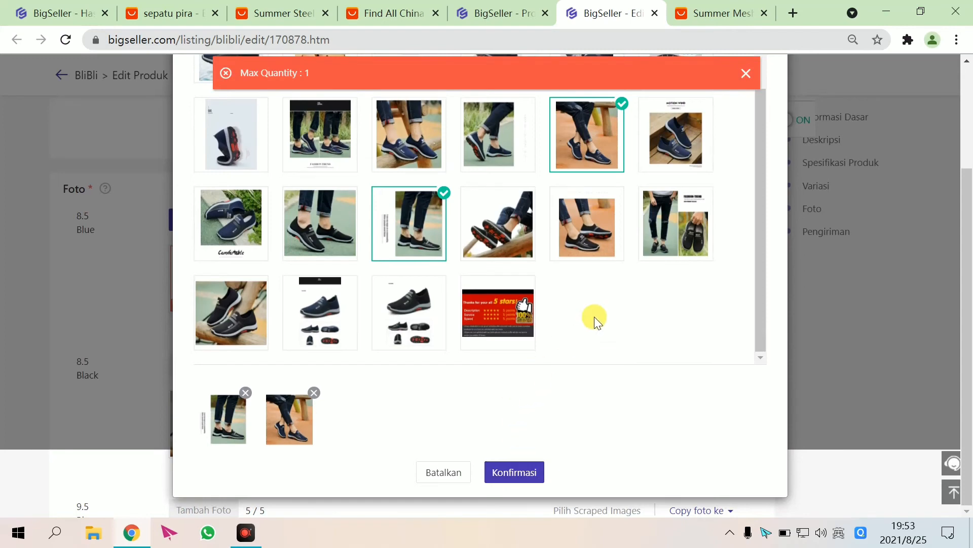
{"action": "scroll", "coordinate": [594, 316], "scroll_direction": "up", "scroll_amount": 3}
{"action": "left_click", "coordinate": [608, 279]}
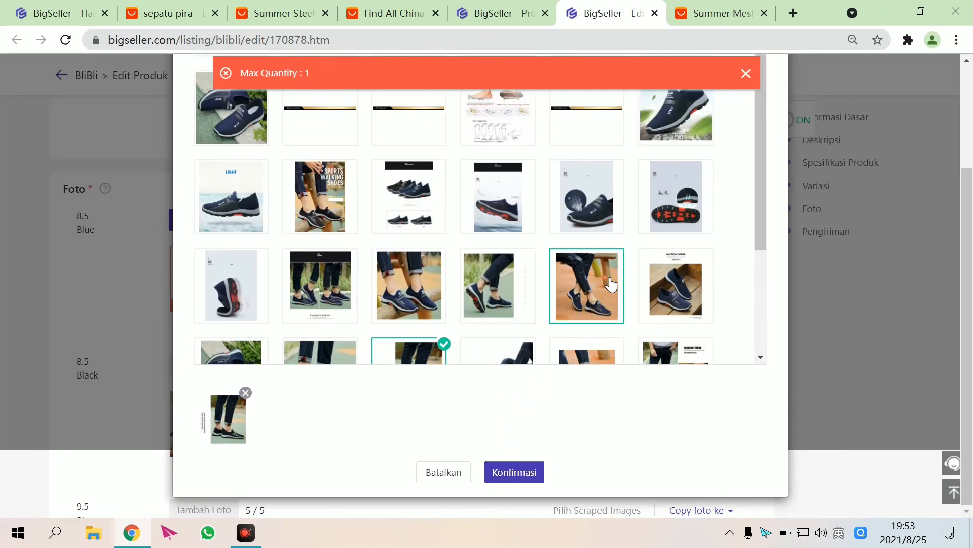
{"action": "left_click", "coordinate": [527, 476]}
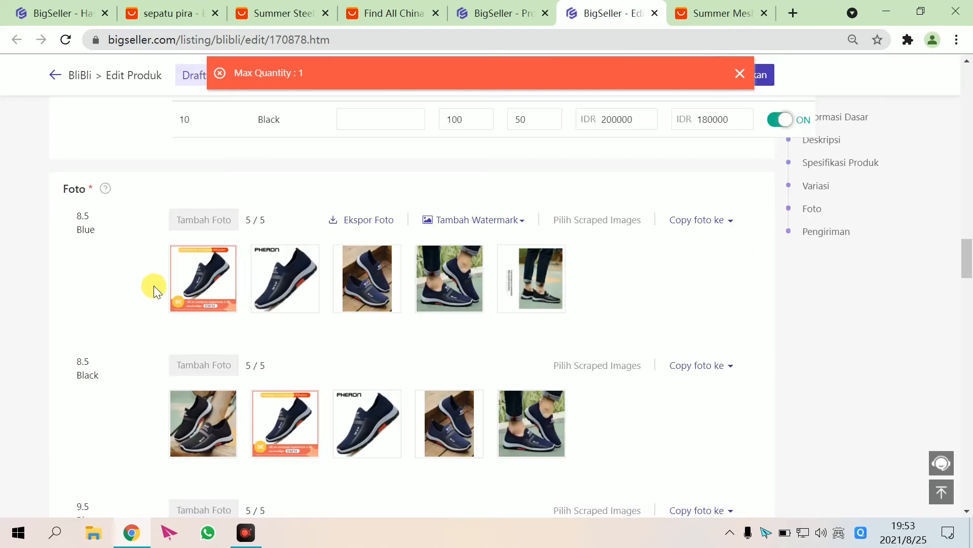
Examine the photo sets of all size and color variants down to the shipping section
{"action": "scroll", "coordinate": [521, 297], "scroll_direction": "down", "scroll_amount": 2}
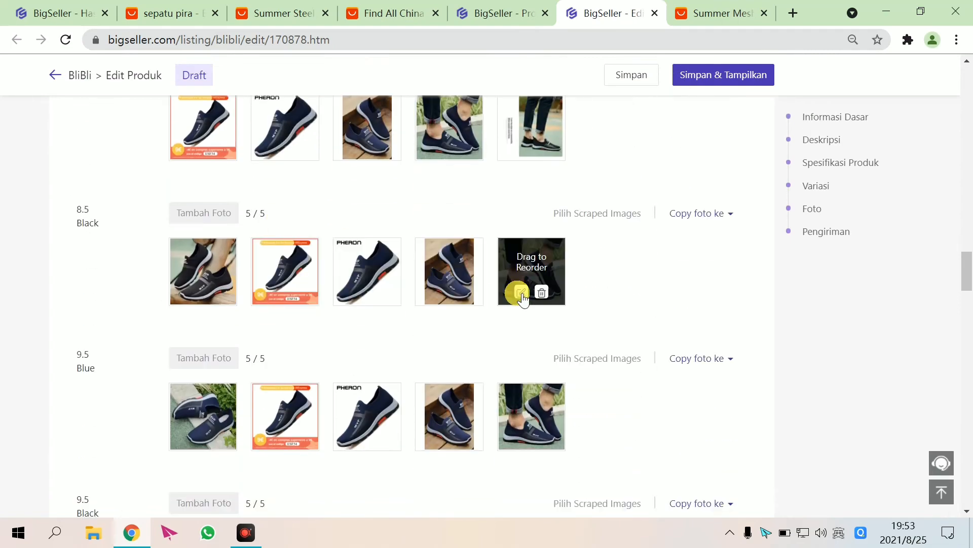
{"action": "scroll", "coordinate": [521, 299], "scroll_direction": "up", "scroll_amount": 2}
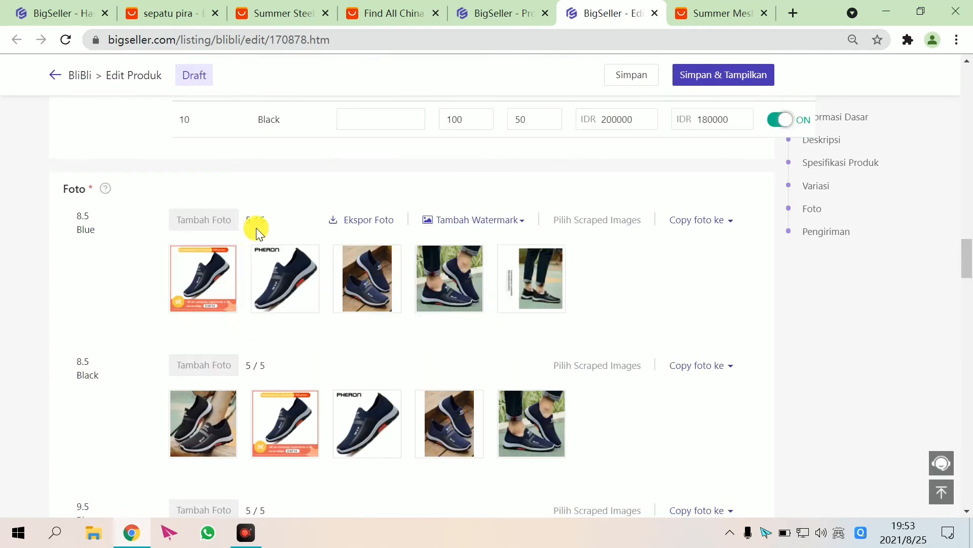
{"action": "scroll", "coordinate": [250, 243], "scroll_direction": "down", "scroll_amount": 1}
{"action": "scroll", "coordinate": [250, 248], "scroll_direction": "down", "scroll_amount": 2}
{"action": "scroll", "coordinate": [459, 228], "scroll_direction": "up", "scroll_amount": 3}
{"action": "scroll", "coordinate": [210, 240], "scroll_direction": "down", "scroll_amount": 5}
{"action": "scroll", "coordinate": [364, 318], "scroll_direction": "down", "scroll_amount": 3}
{"action": "scroll", "coordinate": [304, 322], "scroll_direction": "up", "scroll_amount": 3}
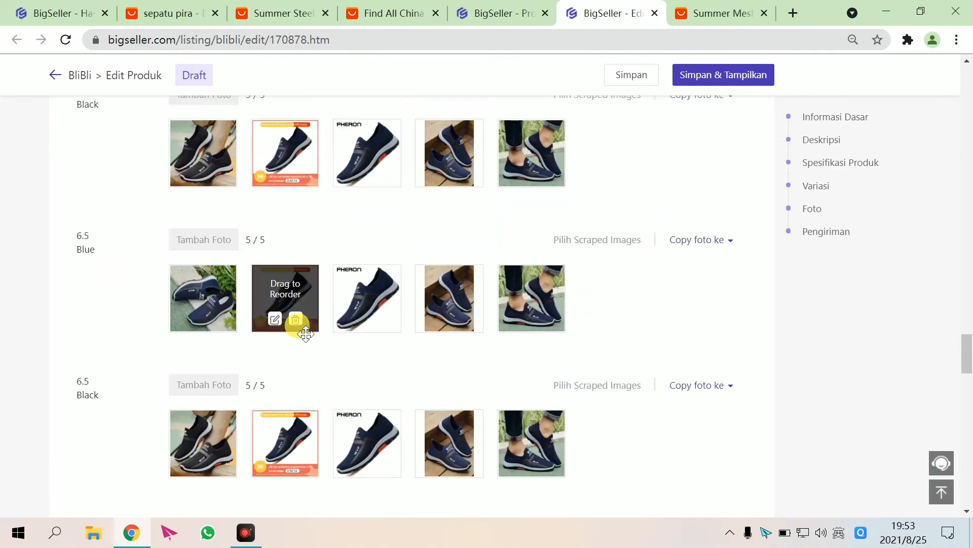
{"action": "scroll", "coordinate": [183, 326], "scroll_direction": "down", "scroll_amount": 6}
{"action": "scroll", "coordinate": [298, 320], "scroll_direction": "down", "scroll_amount": 10}
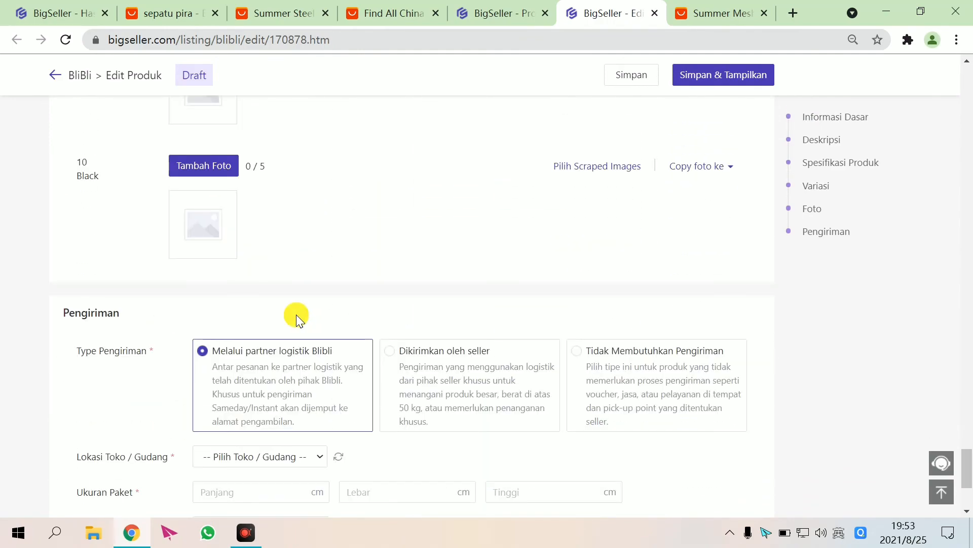
Try the shipping types Dikirimkan oleh seller and Tidak Membutuhkan Pengiriman
{"action": "scroll", "coordinate": [265, 315], "scroll_direction": "up", "scroll_amount": 2}
{"action": "scroll", "coordinate": [369, 282], "scroll_direction": "down", "scroll_amount": 4}
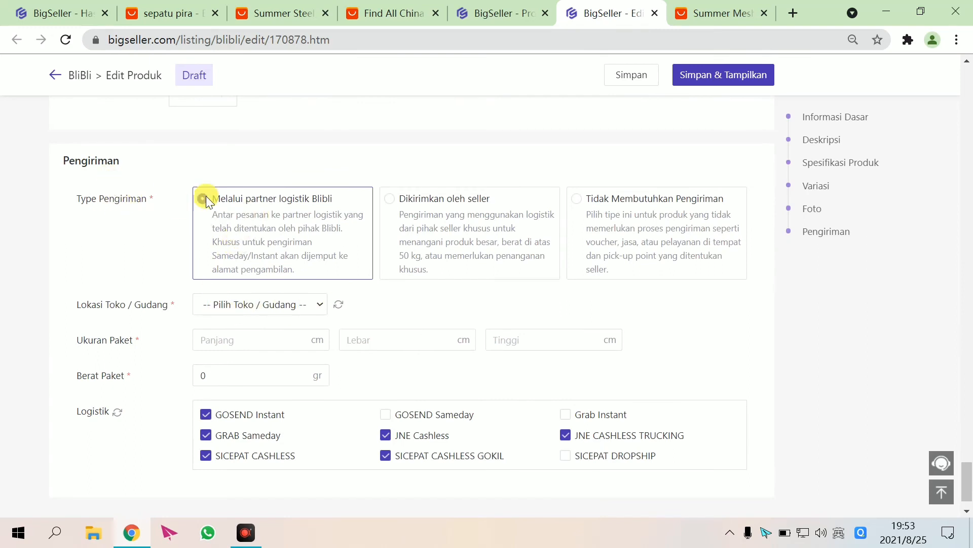
{"action": "left_click", "coordinate": [446, 208]}
{"action": "left_click", "coordinate": [616, 269]}
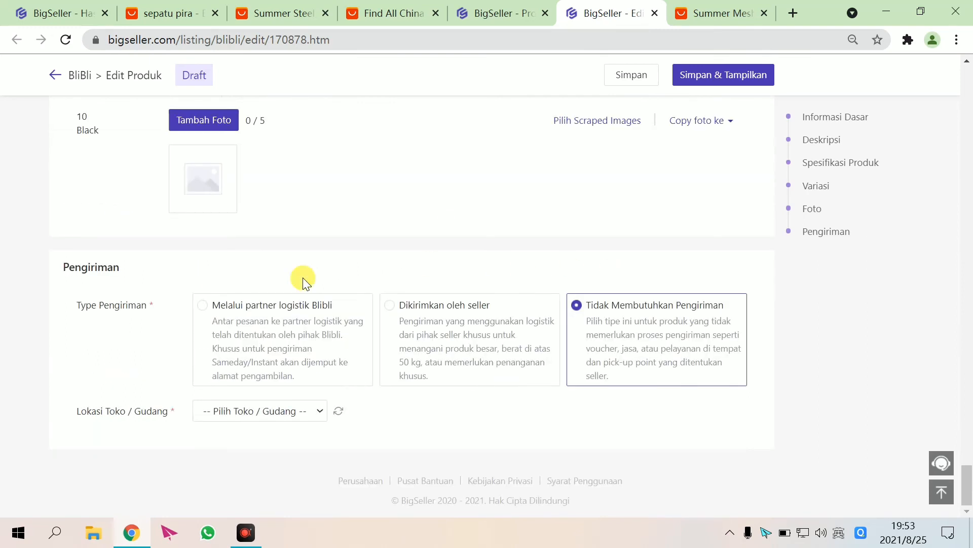
Set the shipping type to Melalui partner logistik Blibli and the store/warehouse location to Zorro__Shopp
{"action": "left_click", "coordinate": [263, 314]}
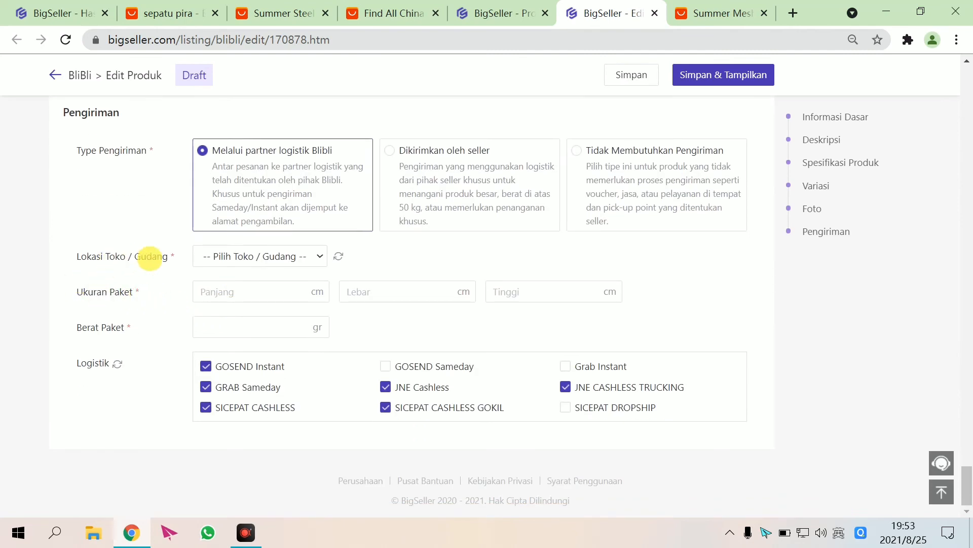
{"action": "left_click", "coordinate": [311, 257]}
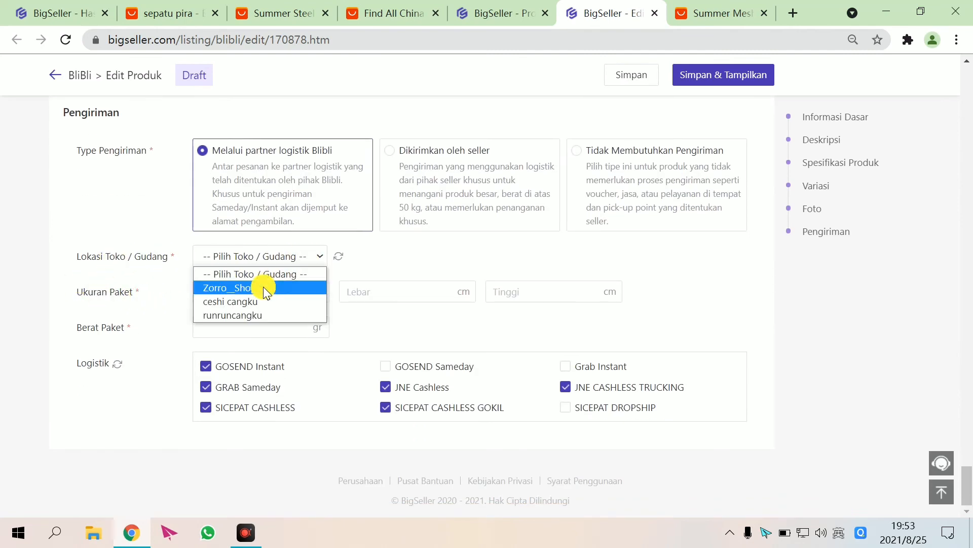
{"action": "left_click", "coordinate": [260, 283]}
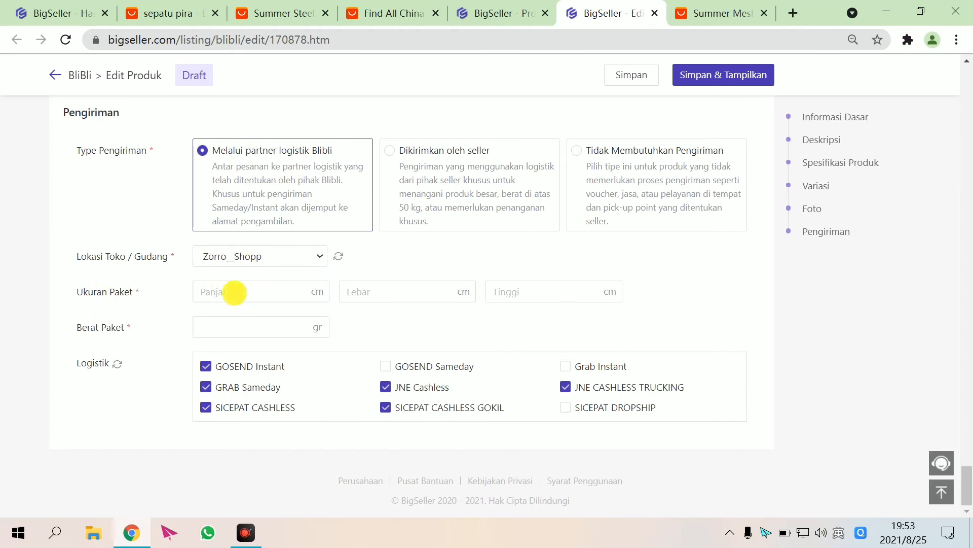
Set the package size to 20 cm long, 10 cm wide and 30 cm high
{"action": "left_click", "coordinate": [234, 291]}
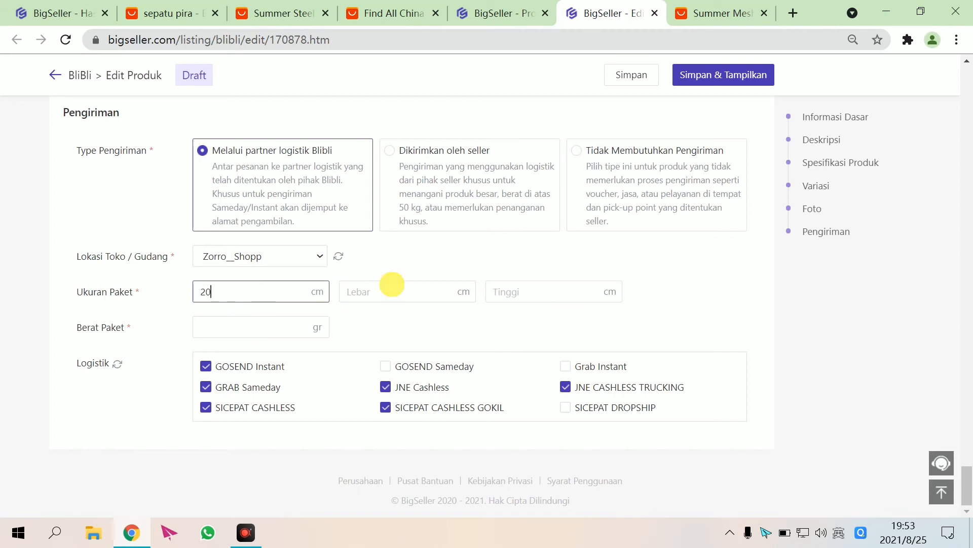
{"action": "left_click", "coordinate": [395, 285]}
{"action": "type", "text": "10"}
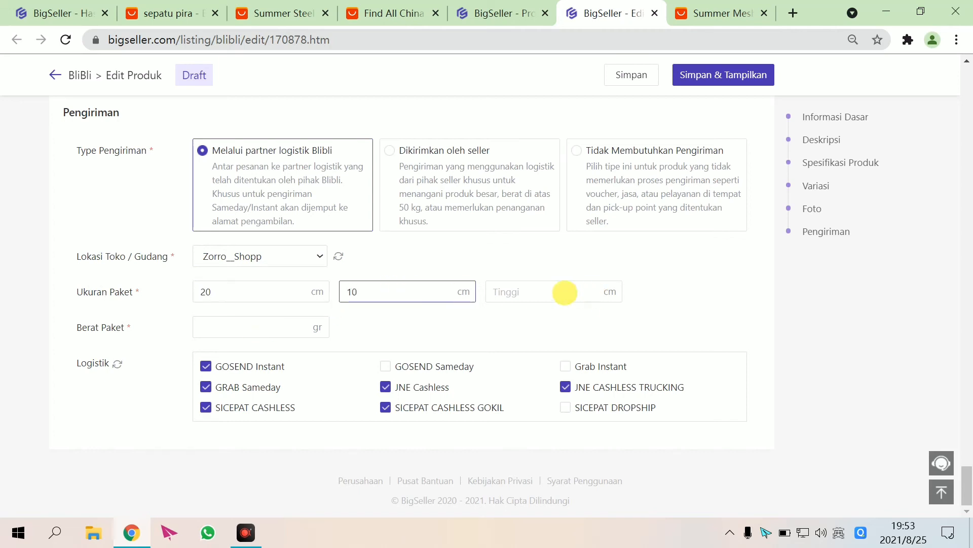
{"action": "left_click", "coordinate": [551, 292]}
{"action": "type", "text": "30"}
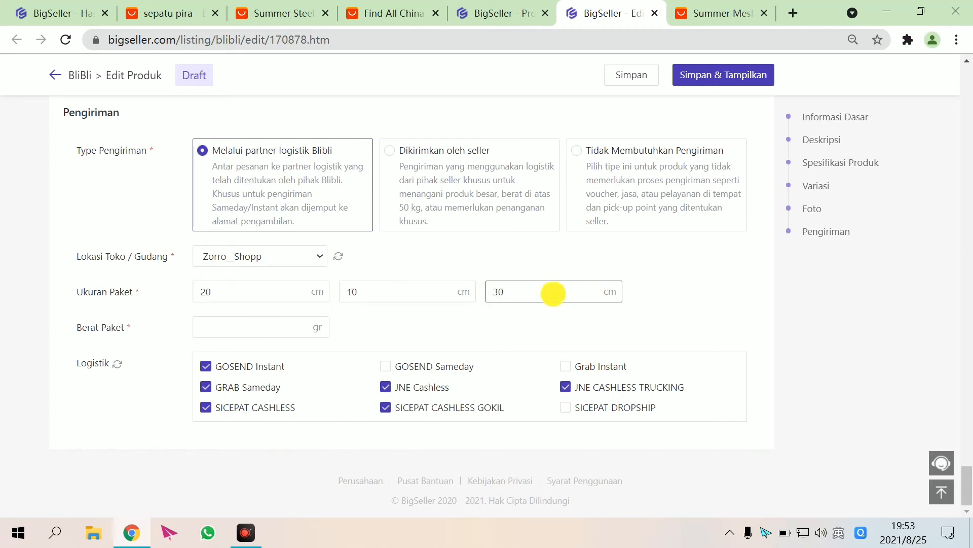
Set the package weight to 500 gr and deselect the GOSEND Instant logistics option
{"action": "left_click", "coordinate": [259, 328]}
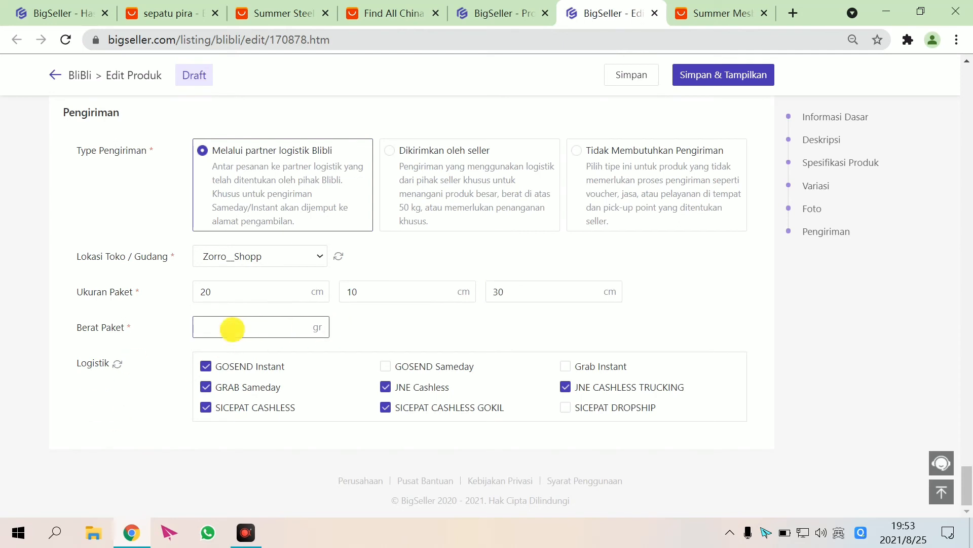
{"action": "left_click", "coordinate": [230, 328]}
{"action": "type", "text": "500"}
{"action": "left_click", "coordinate": [215, 366]}
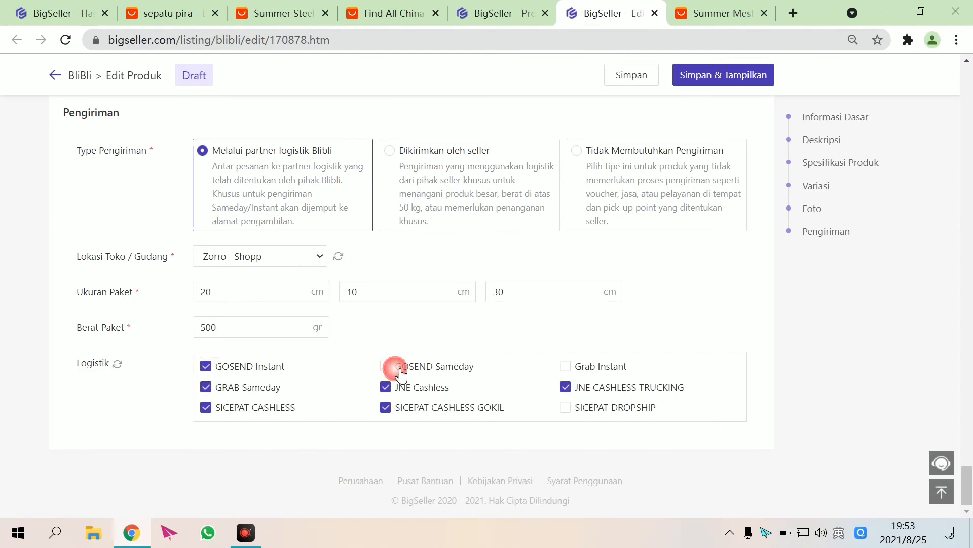
{"action": "left_click", "coordinate": [216, 368]}
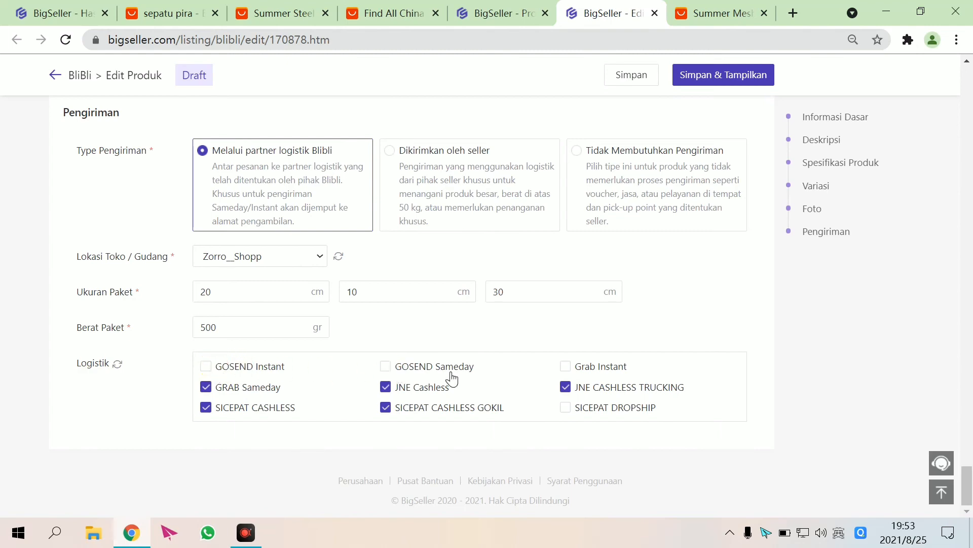
Try to save and publish the completed Blibli product draft
{"action": "scroll", "coordinate": [456, 375], "scroll_direction": "up", "scroll_amount": 15}
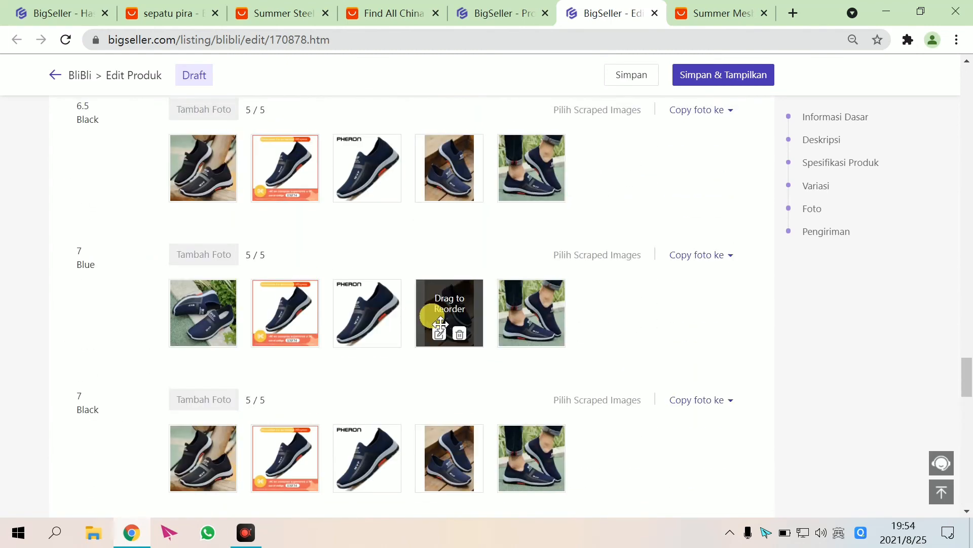
{"action": "scroll", "coordinate": [407, 320], "scroll_direction": "up", "scroll_amount": 20}
{"action": "scroll", "coordinate": [406, 321], "scroll_direction": "up", "scroll_amount": 5}
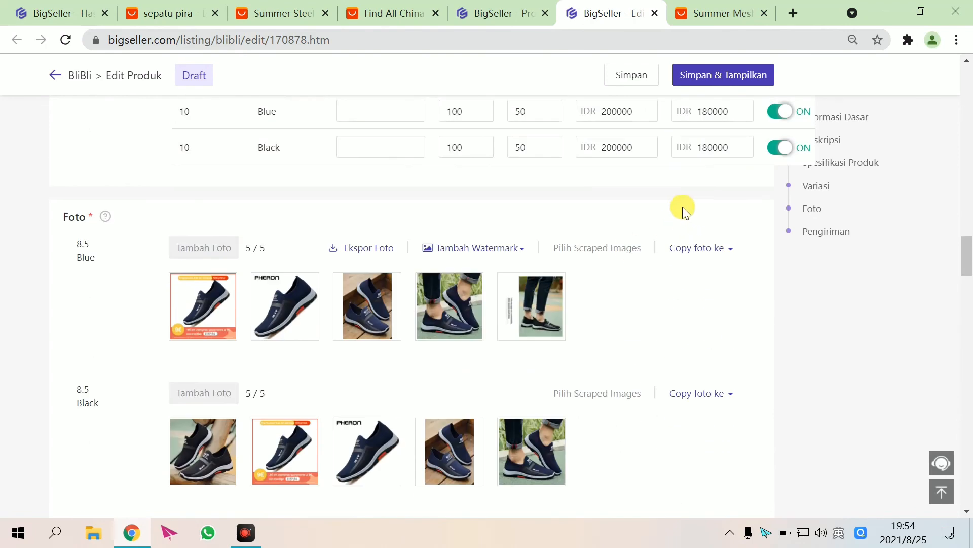
{"action": "left_click", "coordinate": [710, 77]}
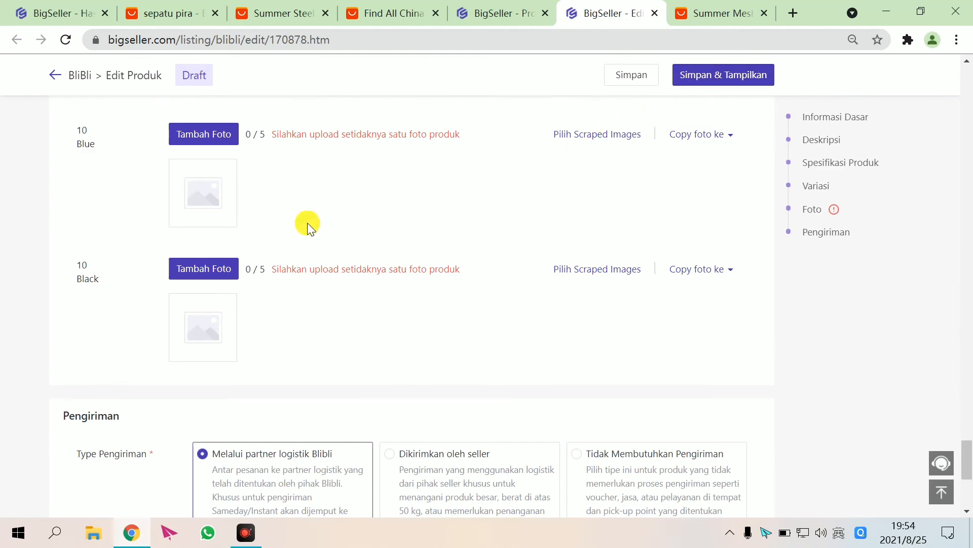
Add the scraped PHERON single-shoe image as the photo of the size 10 Blue variant
{"action": "scroll", "coordinate": [284, 259], "scroll_direction": "up", "scroll_amount": 2}
{"action": "scroll", "coordinate": [254, 291], "scroll_direction": "down", "scroll_amount": 1}
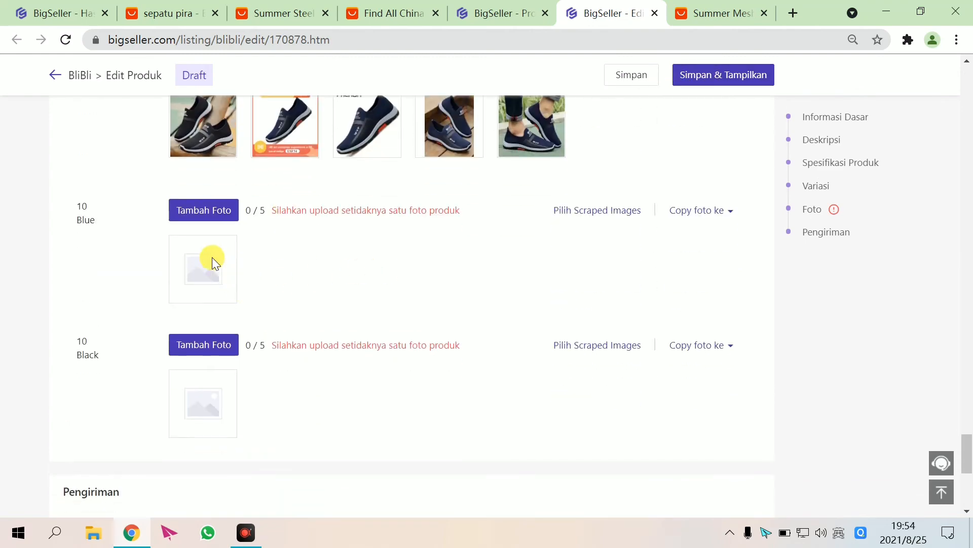
{"action": "left_click", "coordinate": [576, 211]}
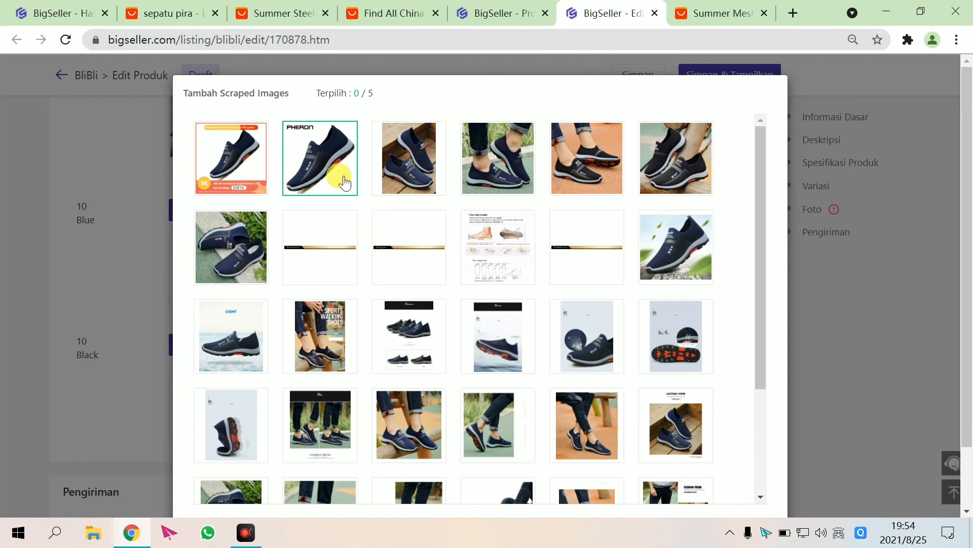
{"action": "scroll", "coordinate": [589, 378], "scroll_direction": "down", "scroll_amount": 10}
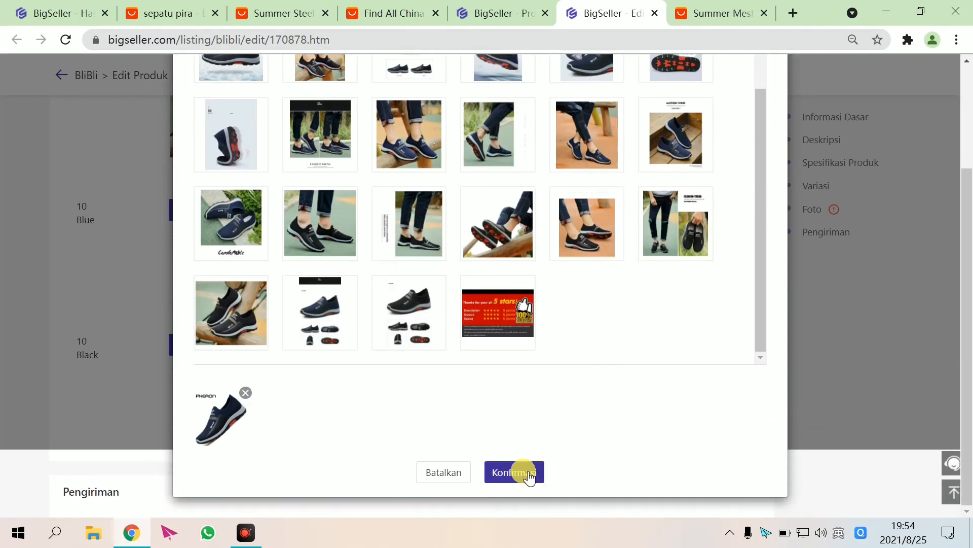
{"action": "left_click", "coordinate": [529, 477]}
Add one scraped image of the shoes worn on orange ground to the size 10 Black variant
{"action": "left_click", "coordinate": [570, 362]}
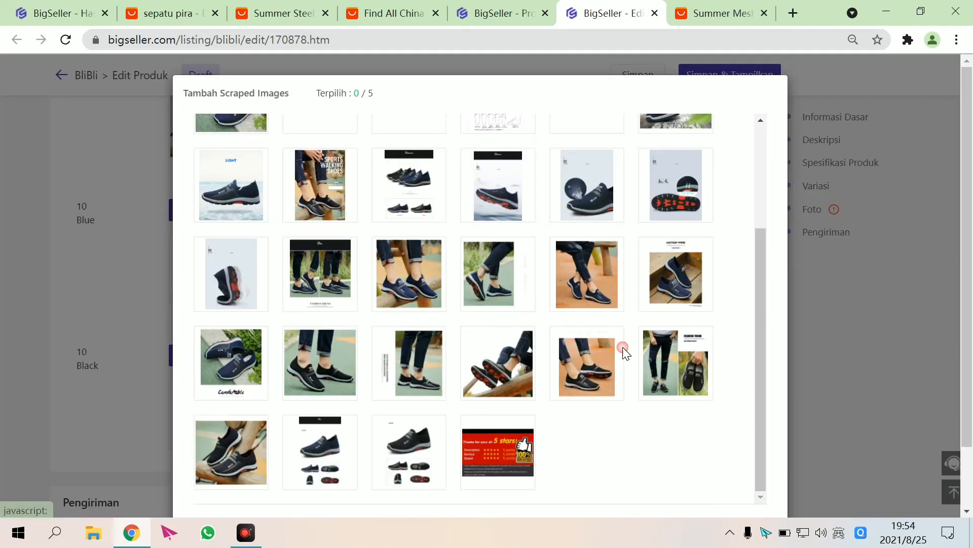
{"action": "left_click", "coordinate": [580, 282]}
{"action": "scroll", "coordinate": [560, 454], "scroll_direction": "down", "scroll_amount": 5}
{"action": "left_click", "coordinate": [522, 474]}
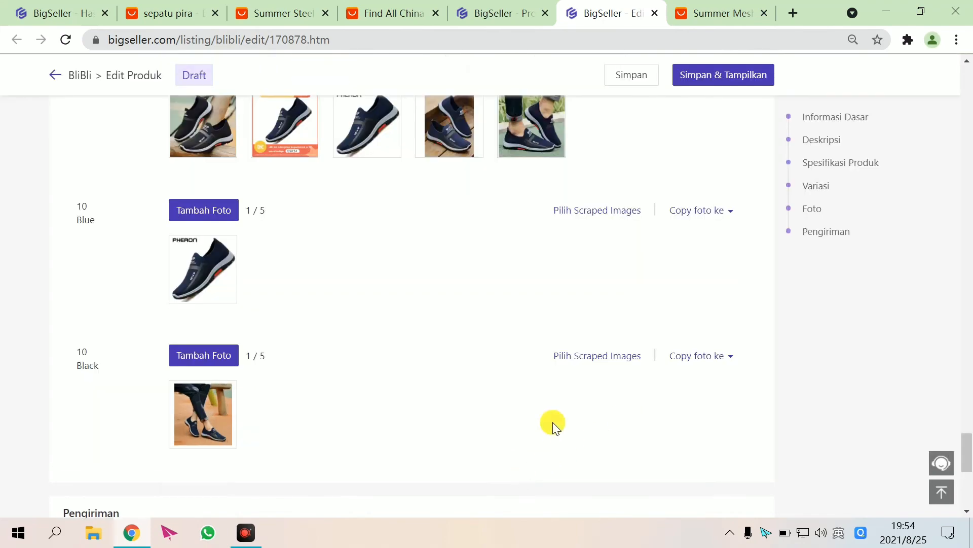
Save and publish the product with the size 10 photos filled in
{"action": "scroll", "coordinate": [474, 380], "scroll_direction": "down", "scroll_amount": 4}
{"action": "scroll", "coordinate": [476, 379], "scroll_direction": "up", "scroll_amount": 10}
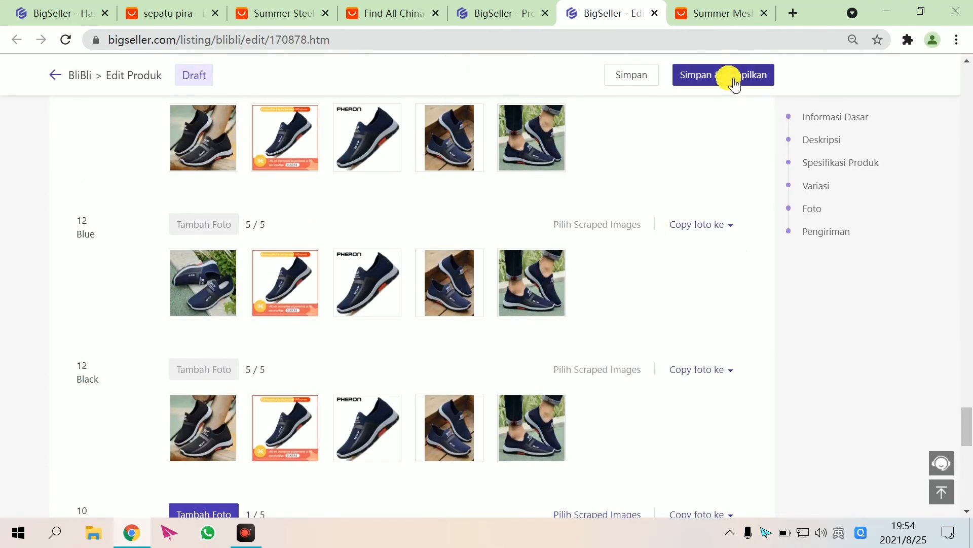
{"action": "left_click", "coordinate": [732, 79]}
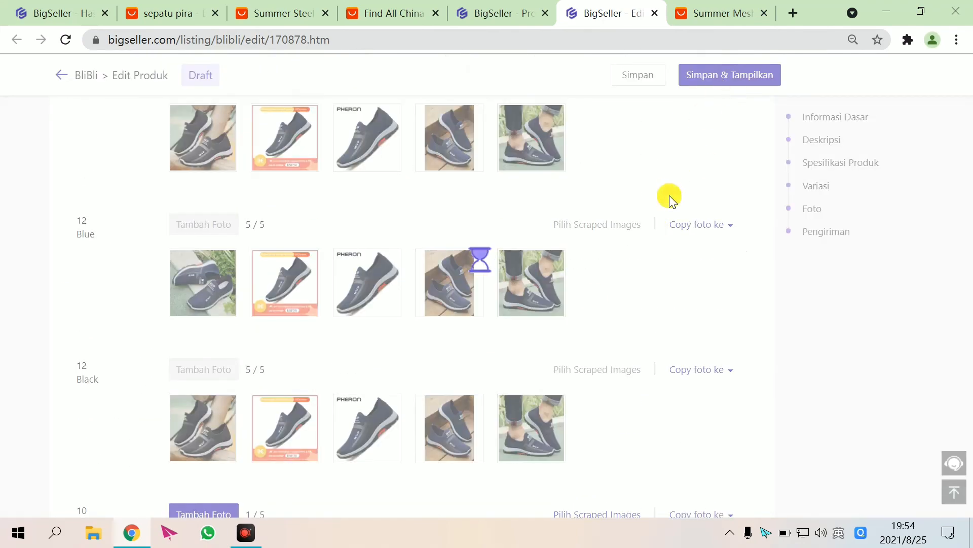